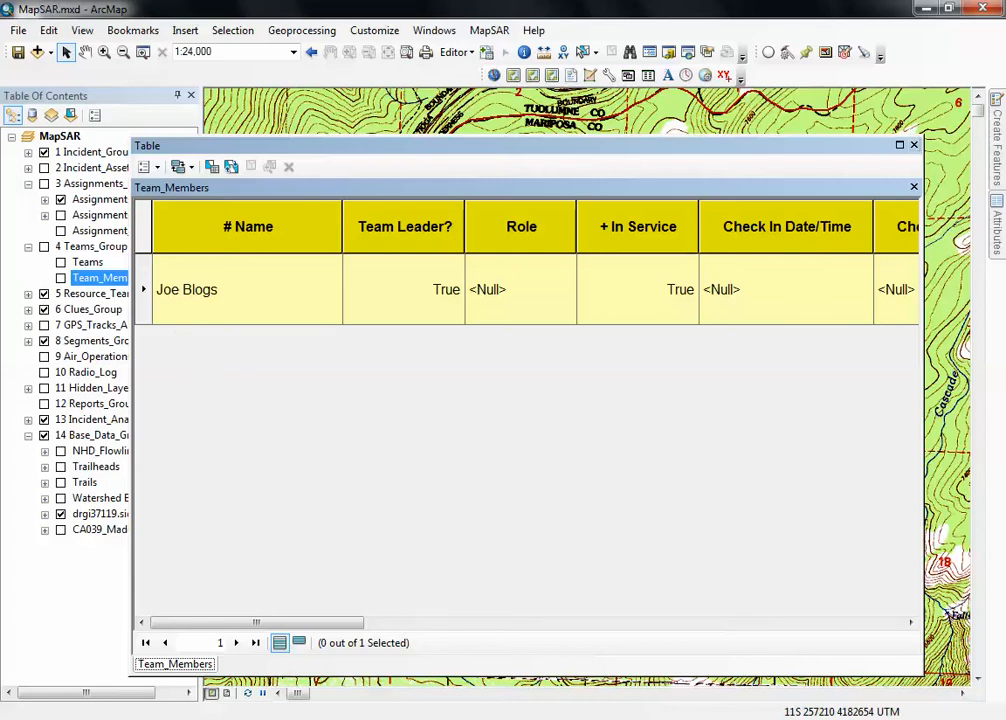
- Open the Team_Members.xls workbook from the MapSAR_Training\Documents\Excel_Templates folder in File Explorer
left_click(326, 682)
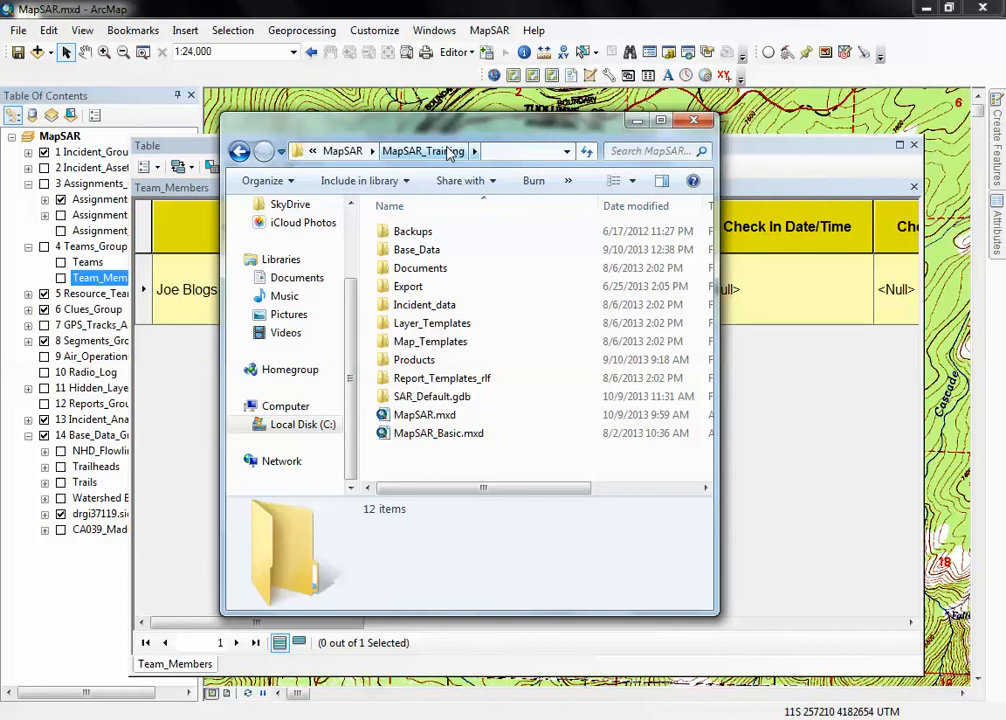
left_click(421, 274)
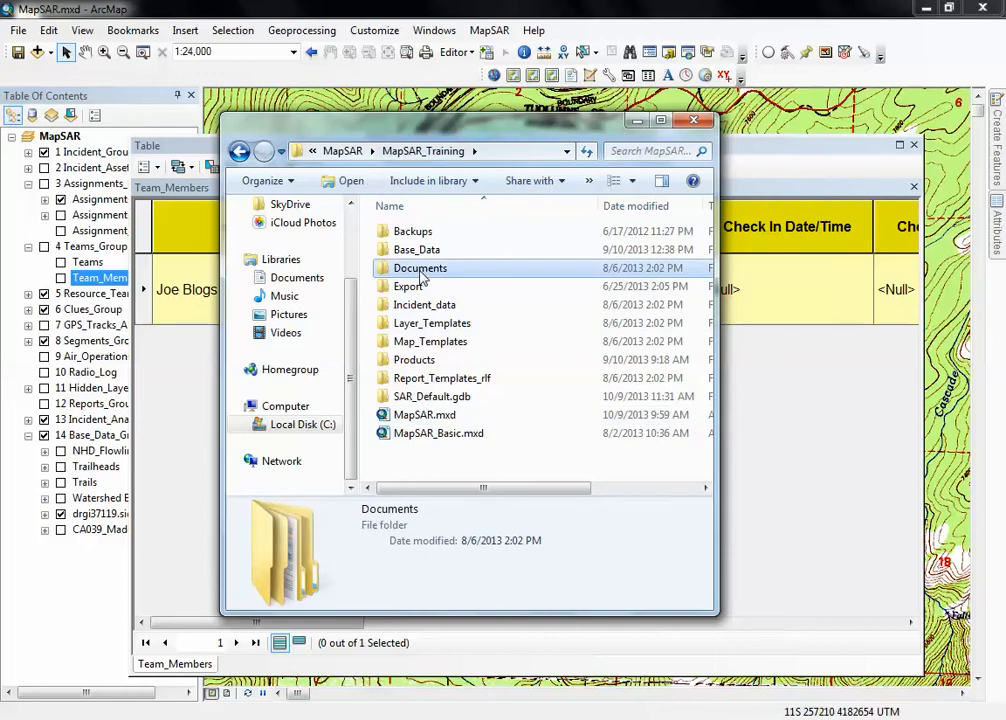
double_click(424, 274)
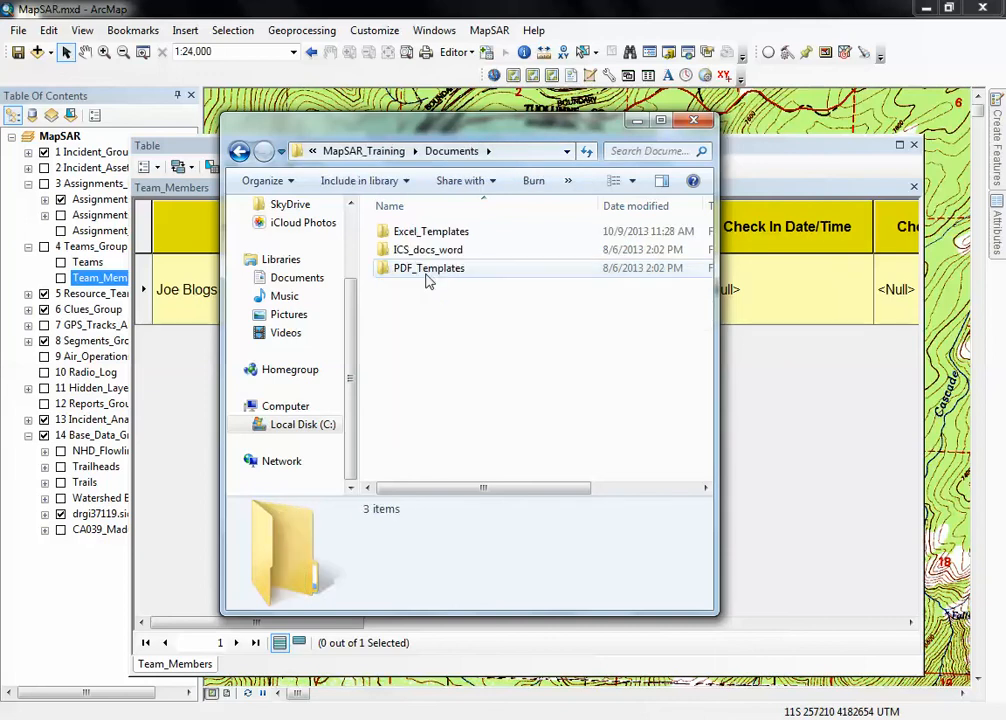
left_click(431, 231)
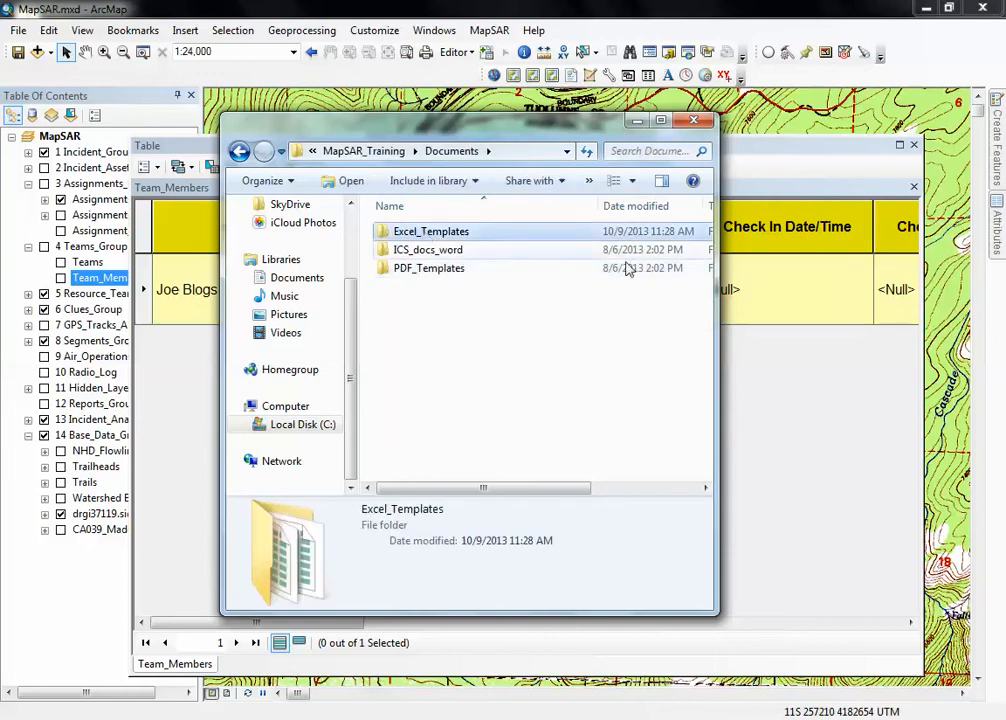
double_click(395, 234)
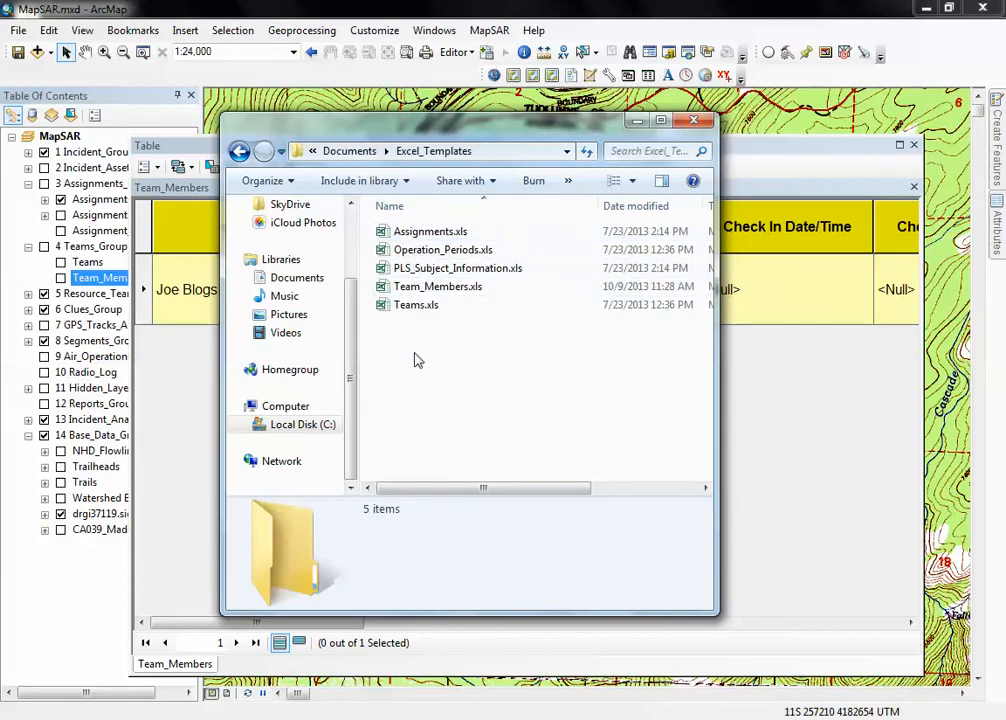
left_click(437, 290)
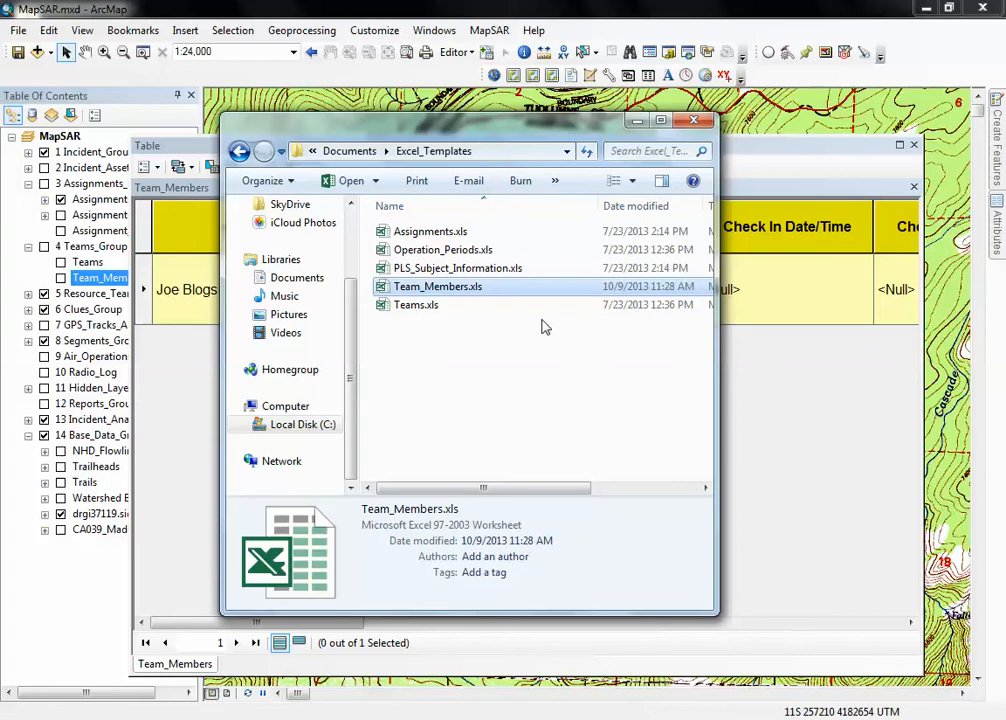
double_click(447, 290)
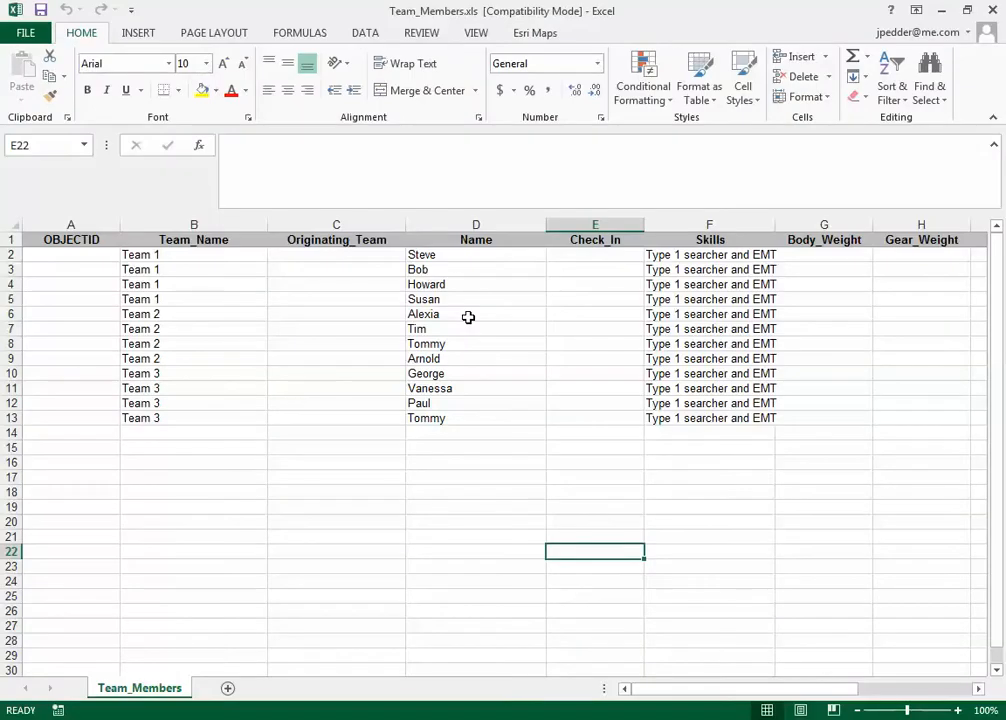
- Review the Team_Name, Originating_Team and Name columns in the workbook, close it, and return to ArcMap by closing the templates folder window
left_click(473, 465)
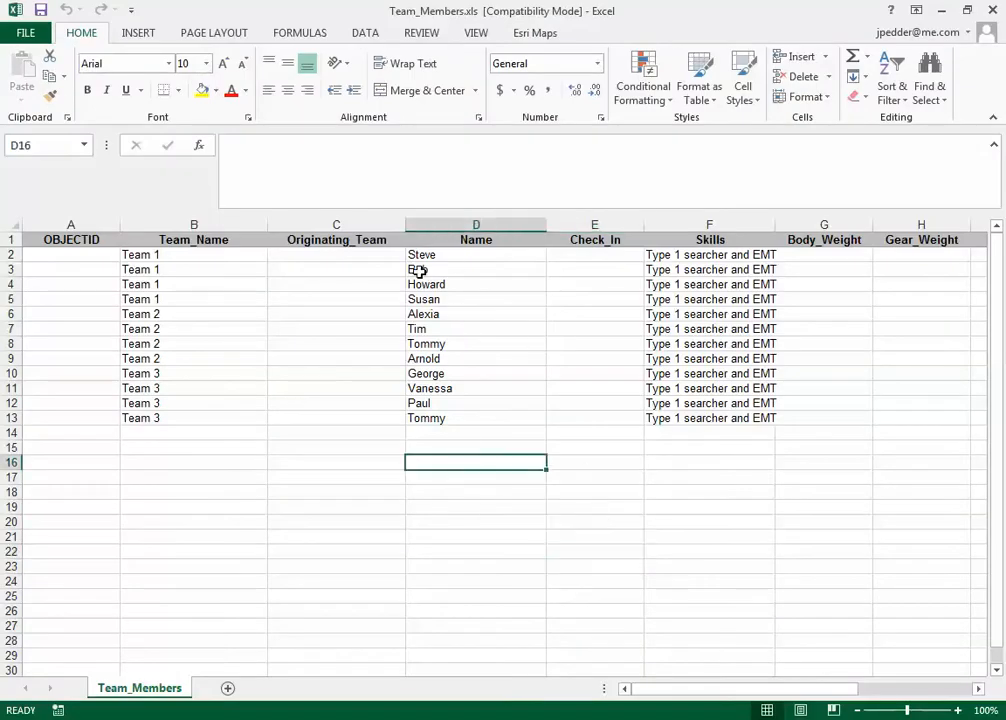
left_click_drag(160, 255, 177, 420)
left_click(323, 474)
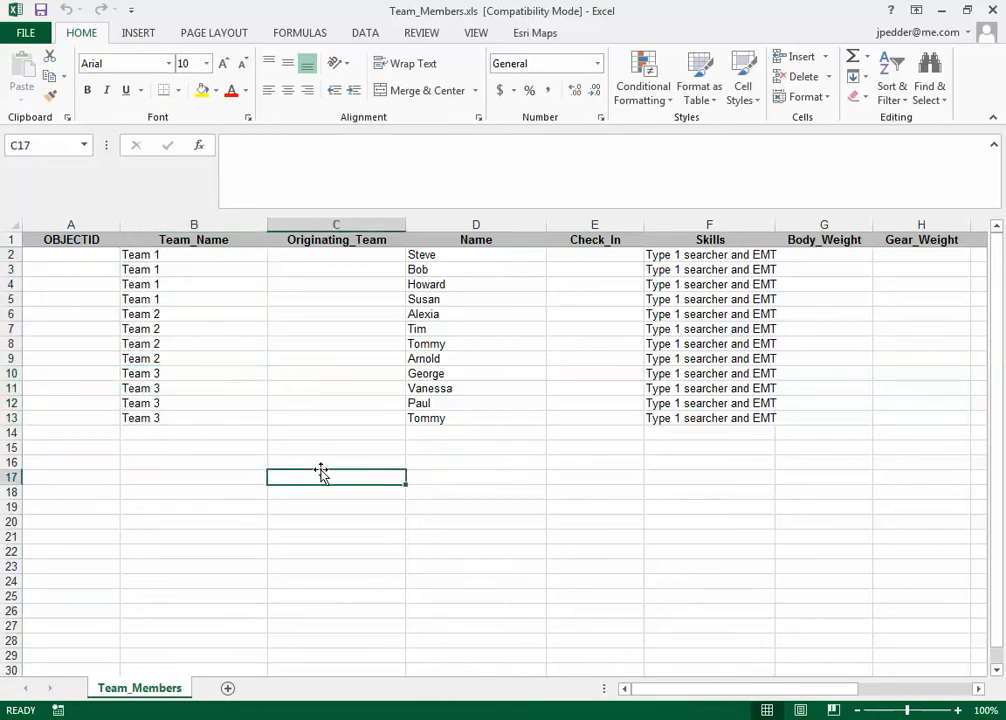
left_click(314, 256)
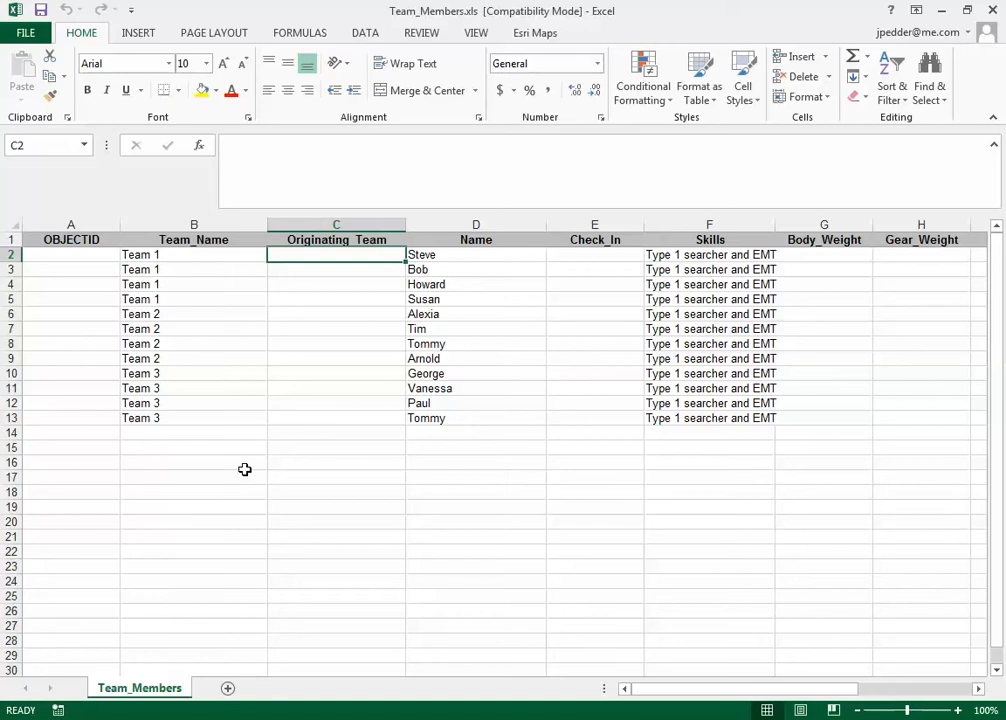
left_click(328, 387)
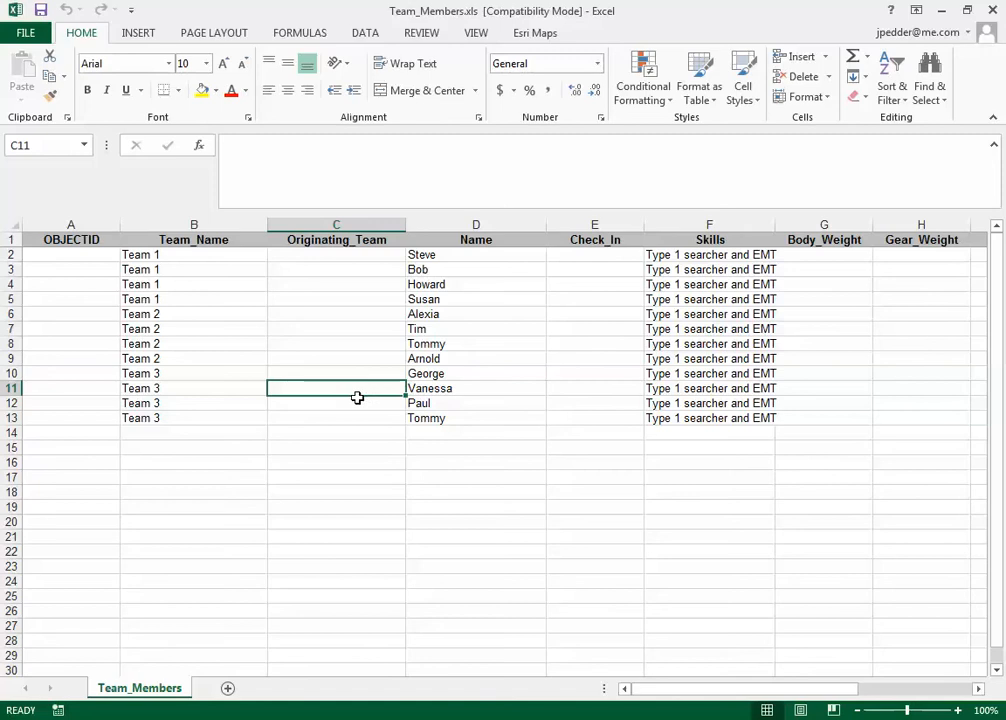
left_click(993, 11)
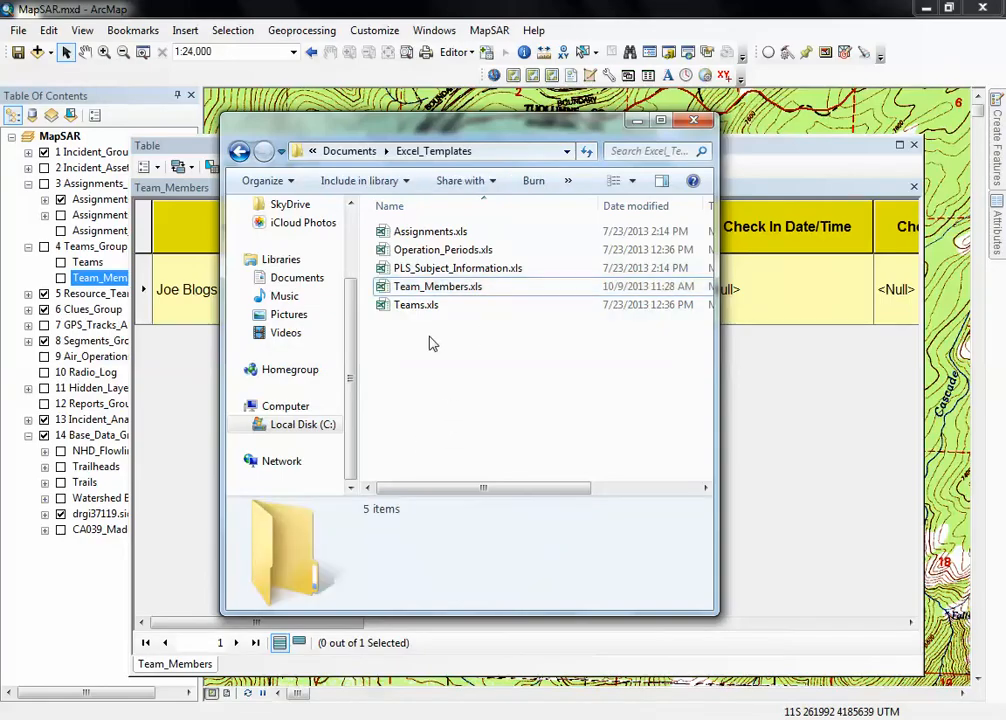
left_click(453, 292)
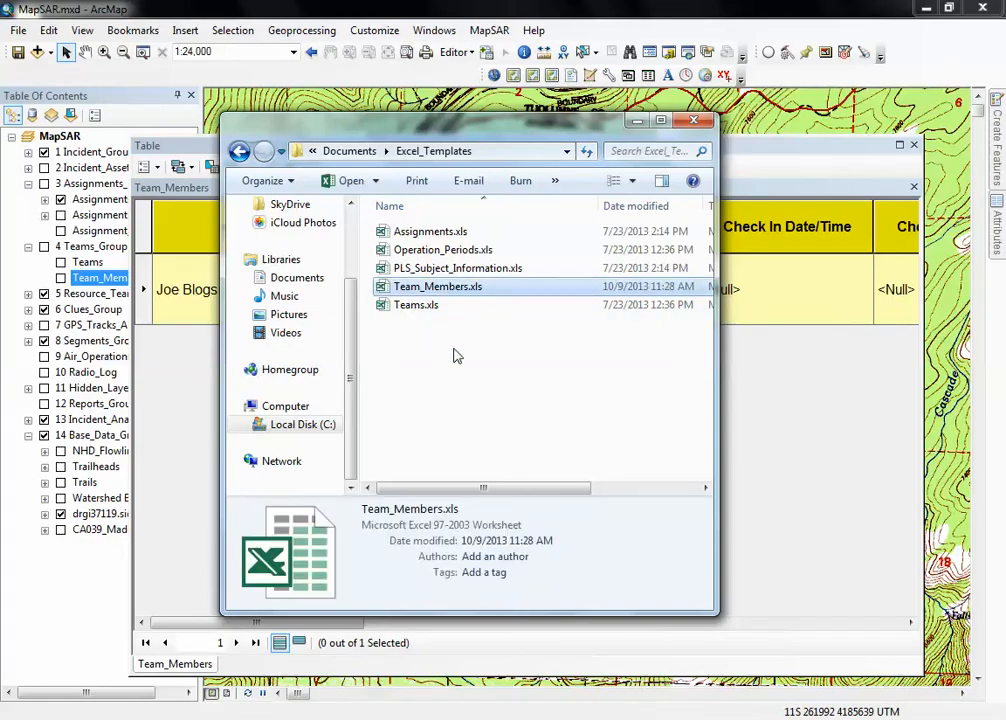
left_click(693, 120)
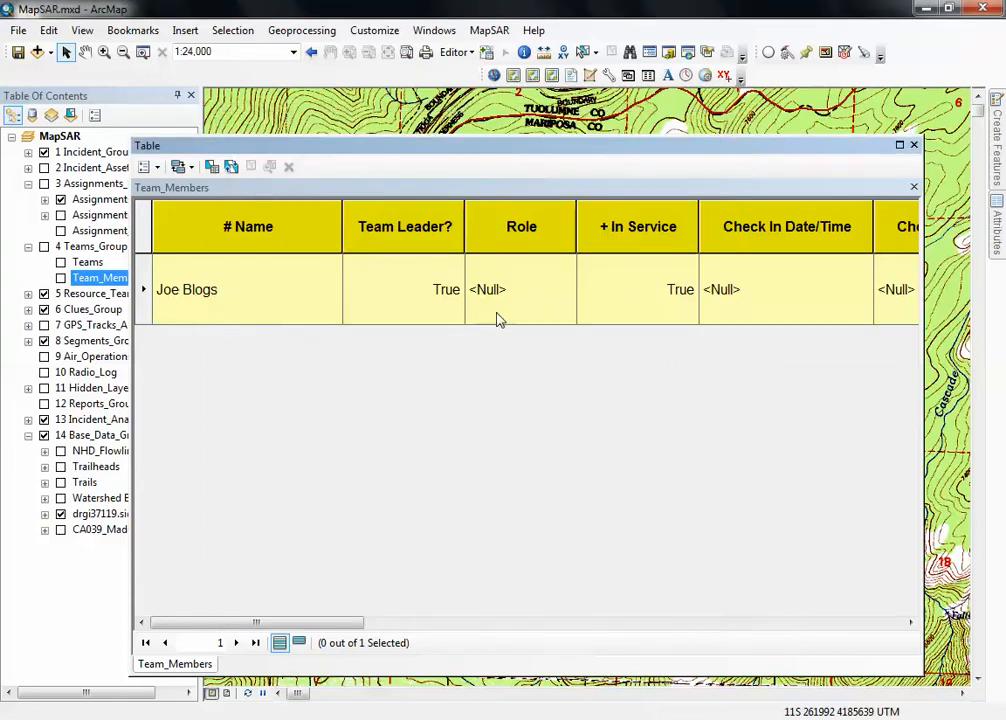
- Start the Excel Import tool and choose Team_Members.xls from MapSAR_Training\Documents\Excel_Templates as the file to import
left_click(648, 77)
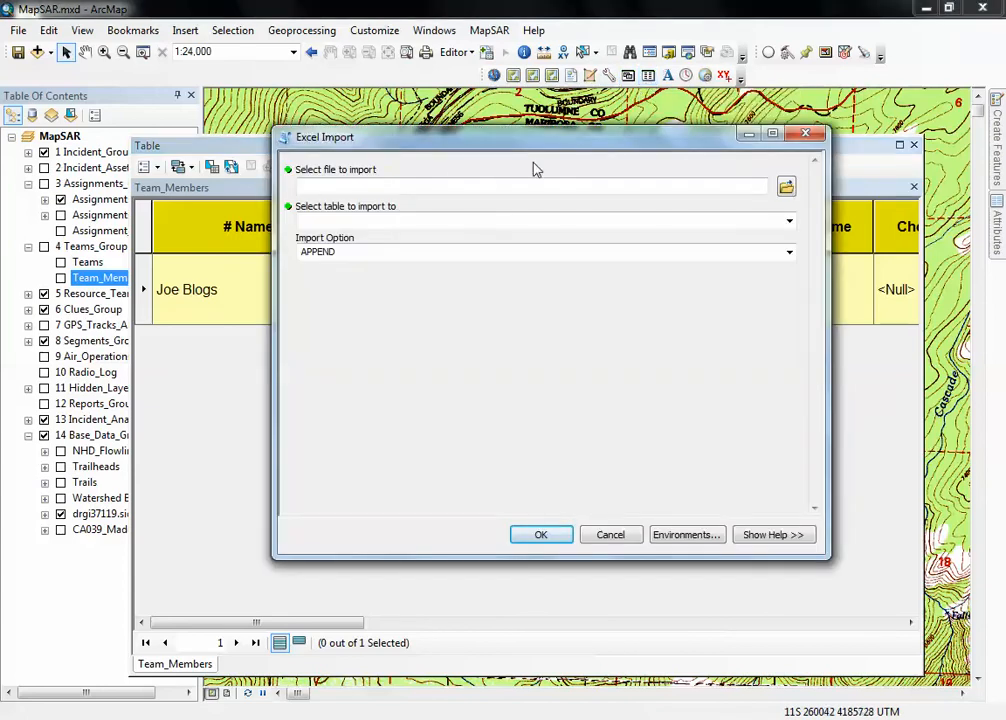
left_click(786, 188)
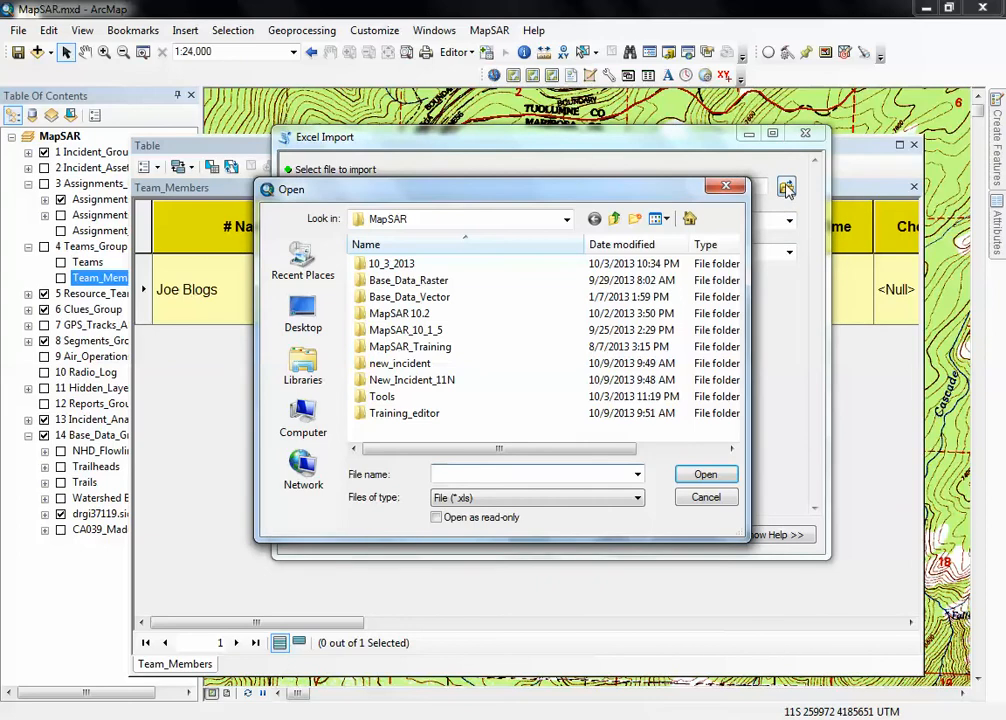
double_click(437, 349)
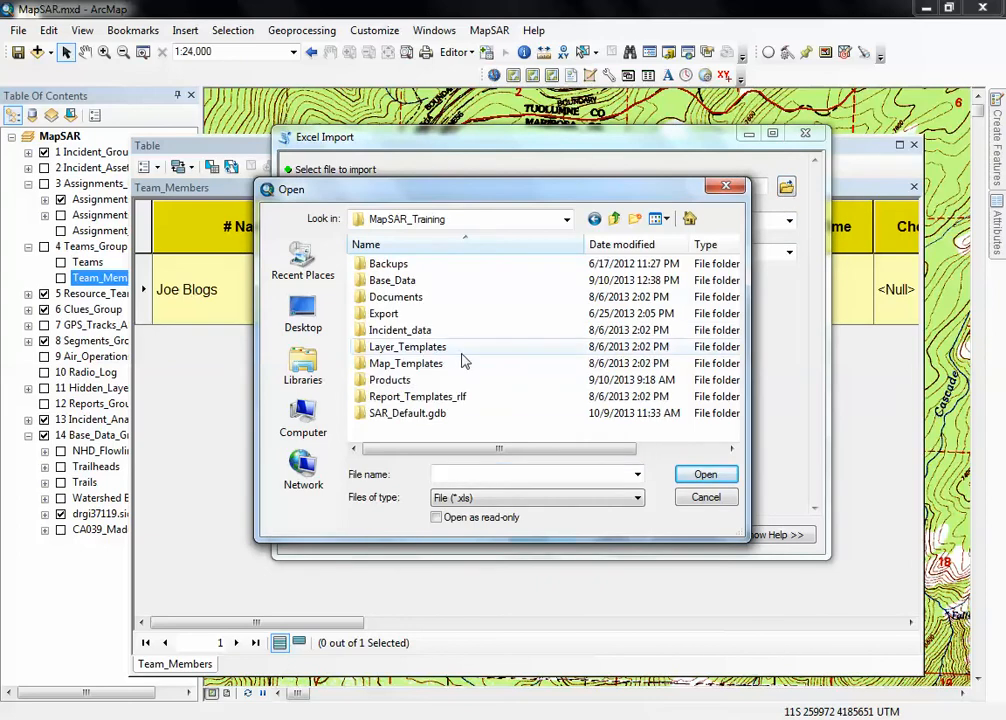
double_click(411, 298)
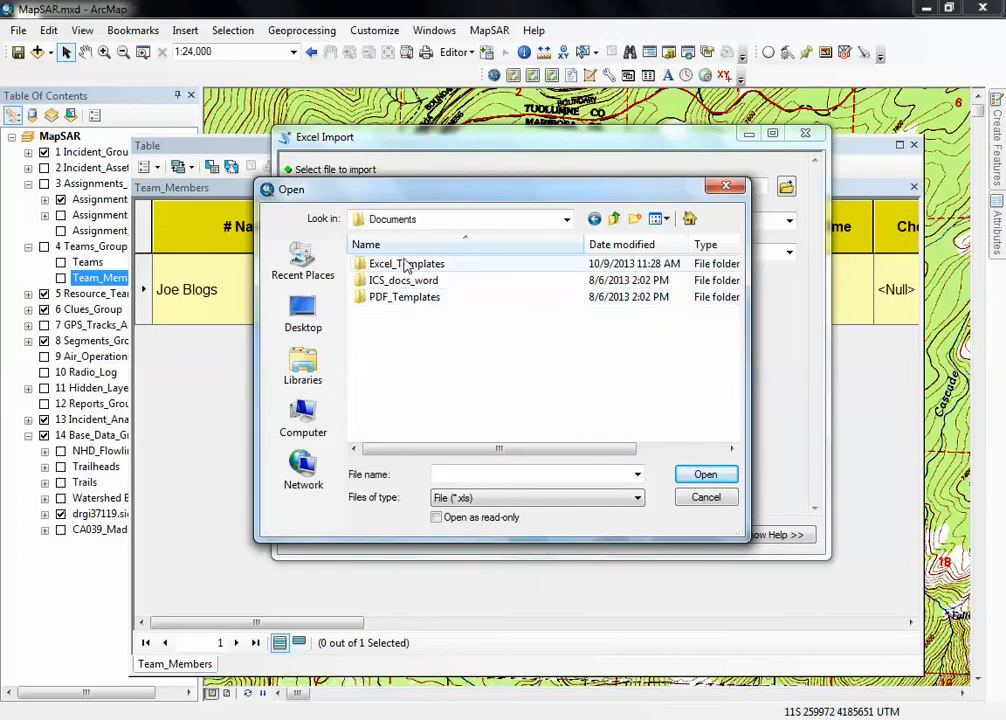
double_click(372, 264)
left_click(410, 314)
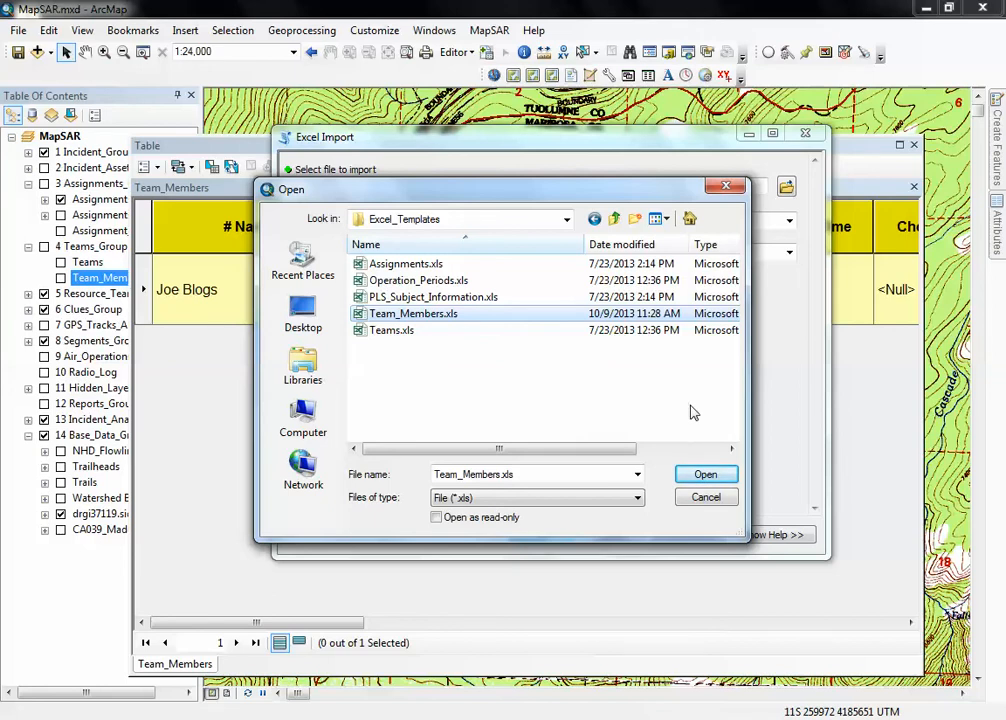
left_click(708, 476)
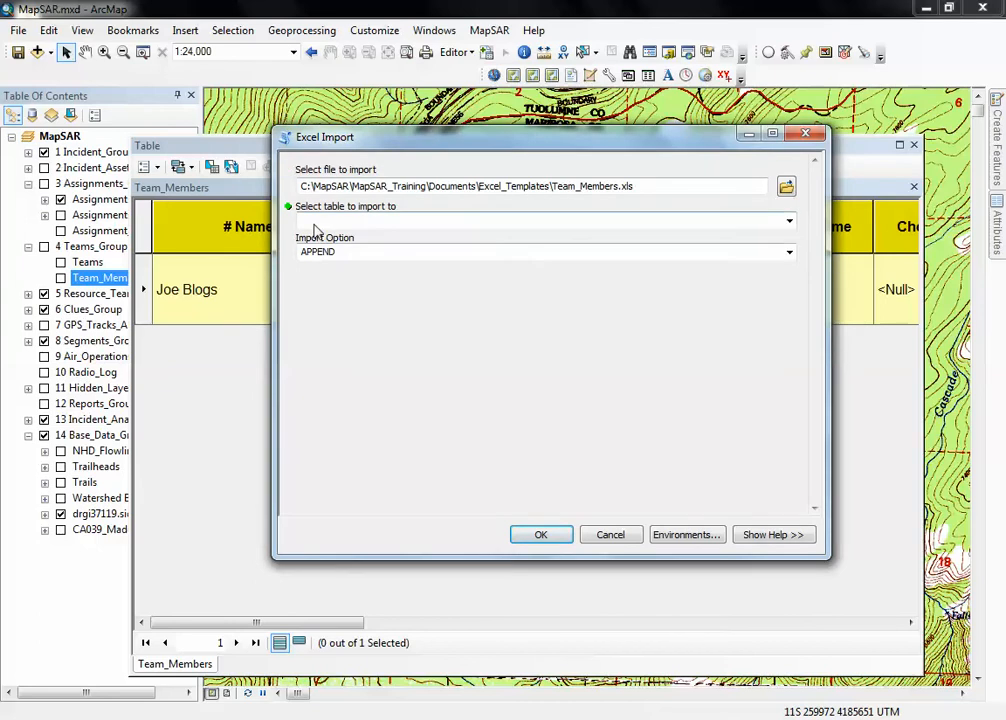
- Set the target table to Team Members with the APPEND import option and run the Excel import
left_click(789, 221)
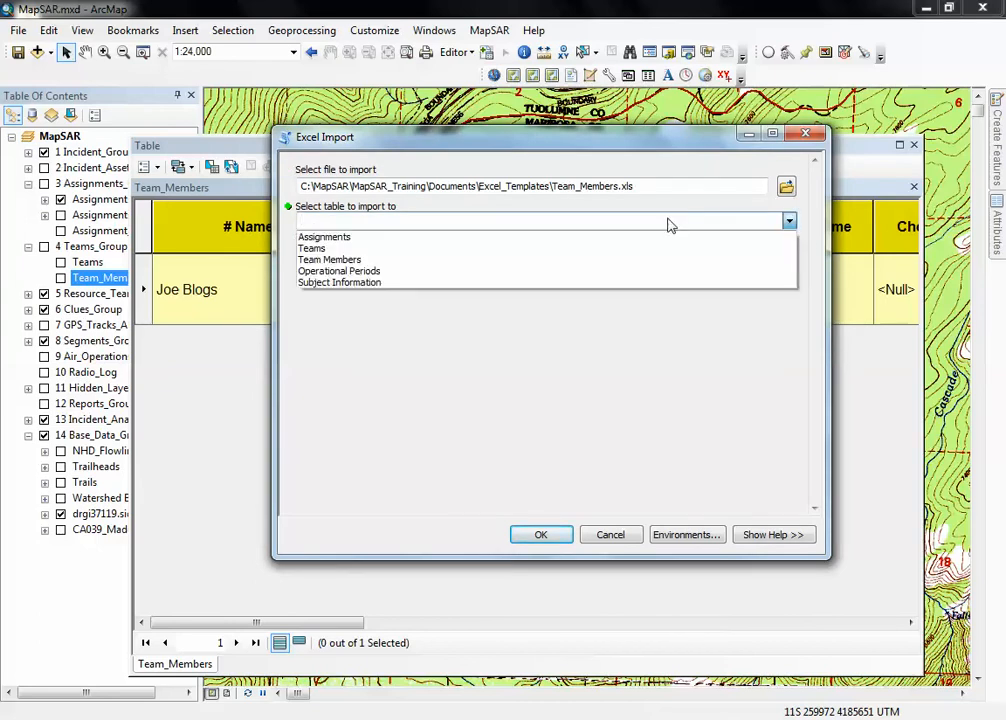
left_click(373, 261)
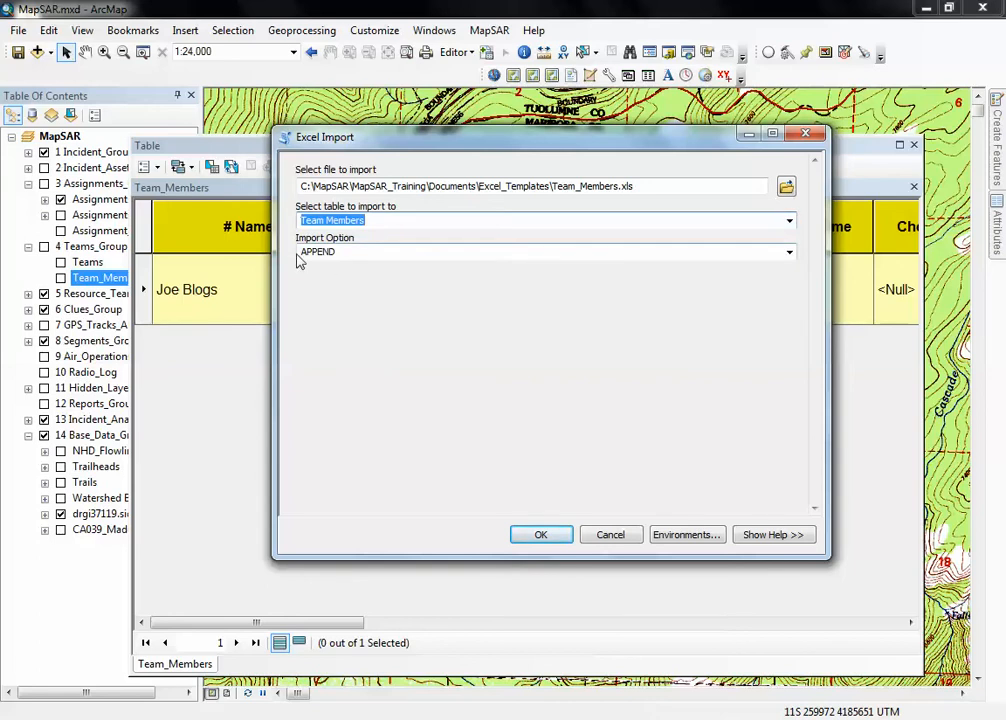
left_click(789, 252)
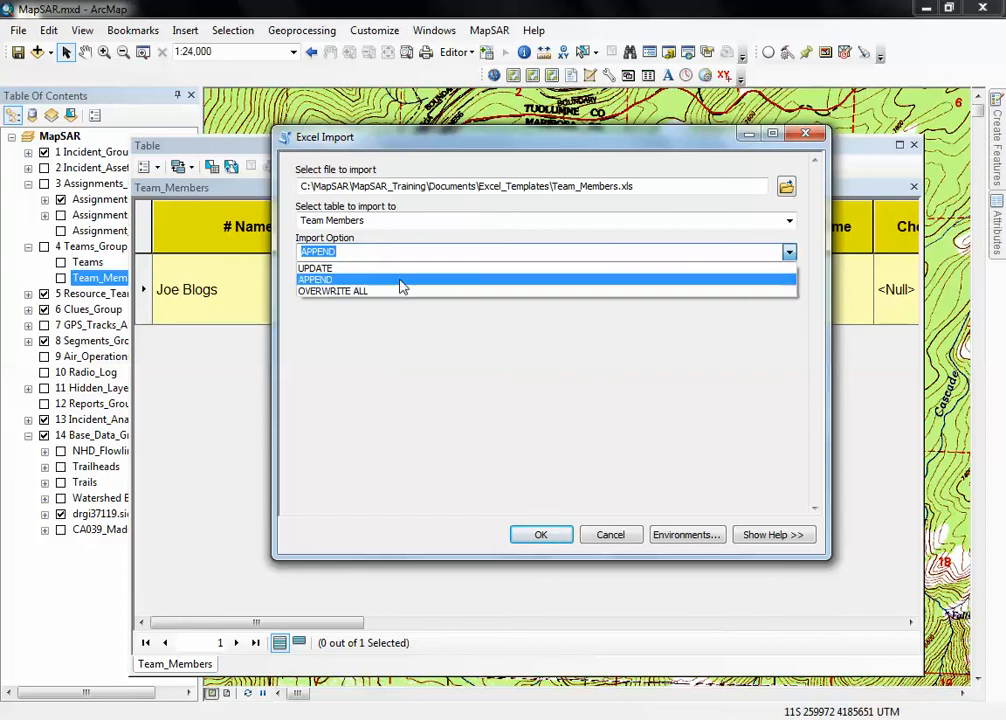
left_click(341, 281)
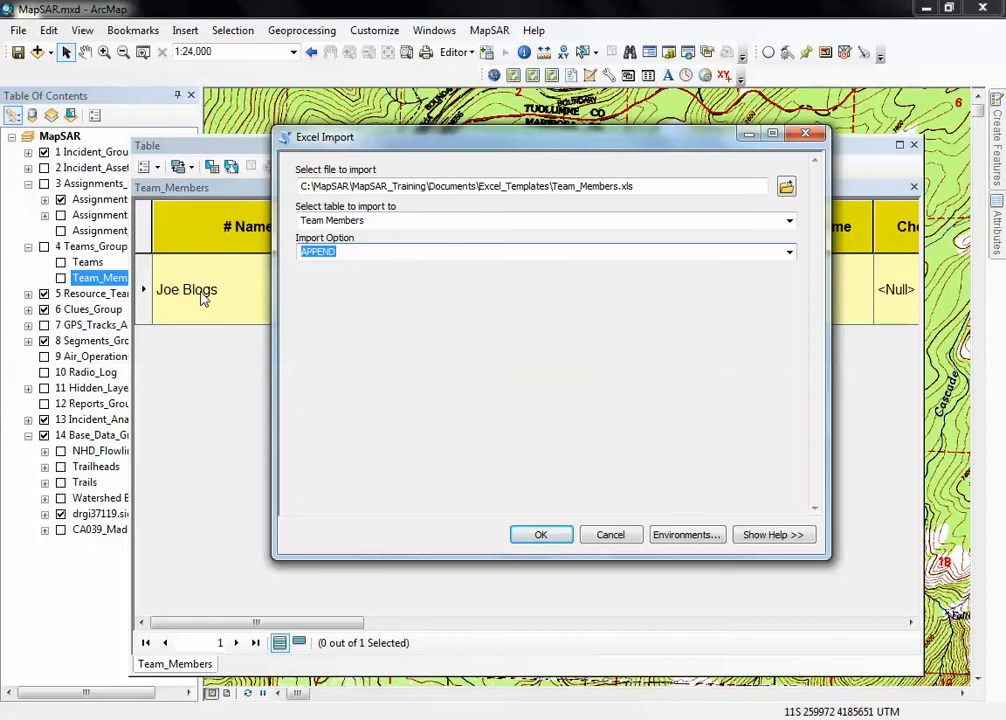
left_click(533, 355)
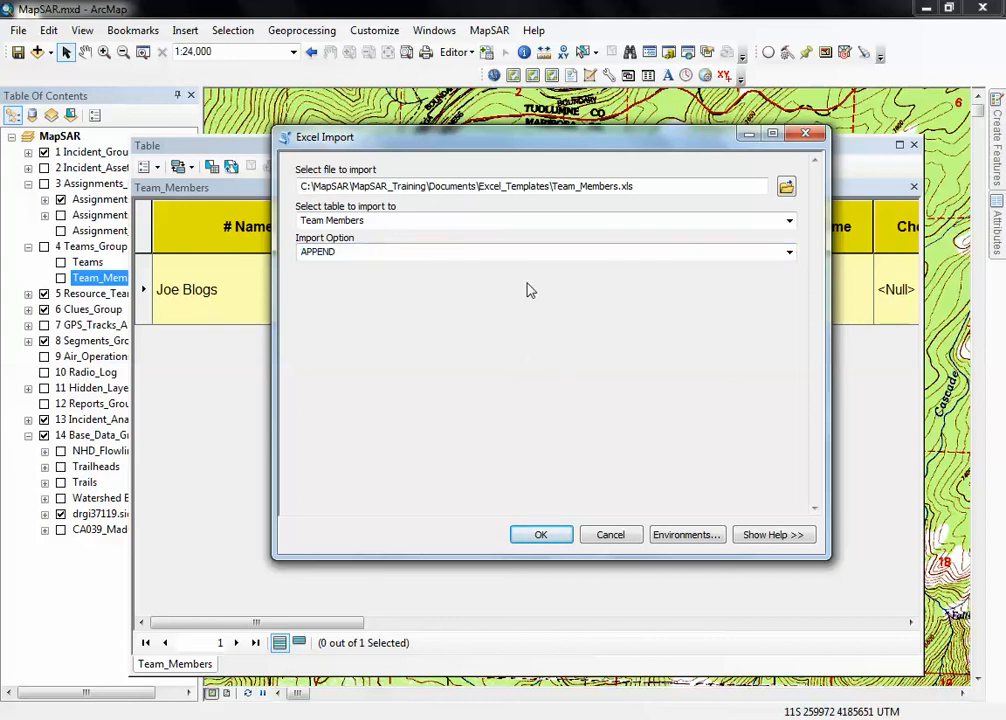
left_click(540, 534)
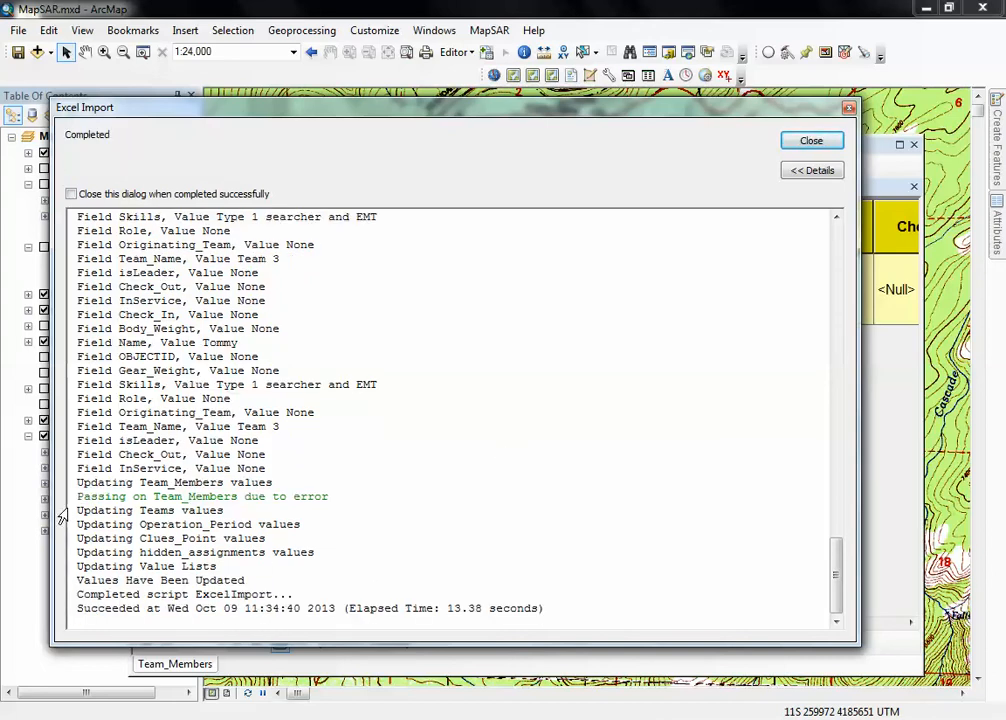
- Examine the Team_Members and value update messages in the Excel Import log, and close the log
left_click_drag(77, 496, 335, 497)
left_click(333, 497)
left_click_drag(335, 497, 80, 498)
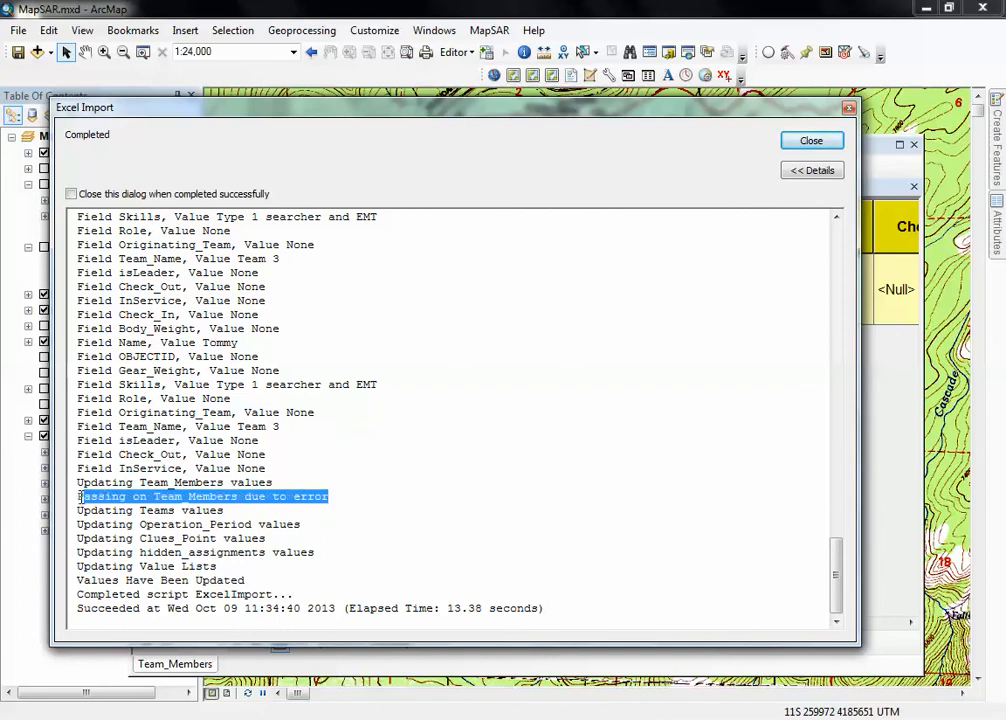
left_click_drag(245, 580, 77, 580)
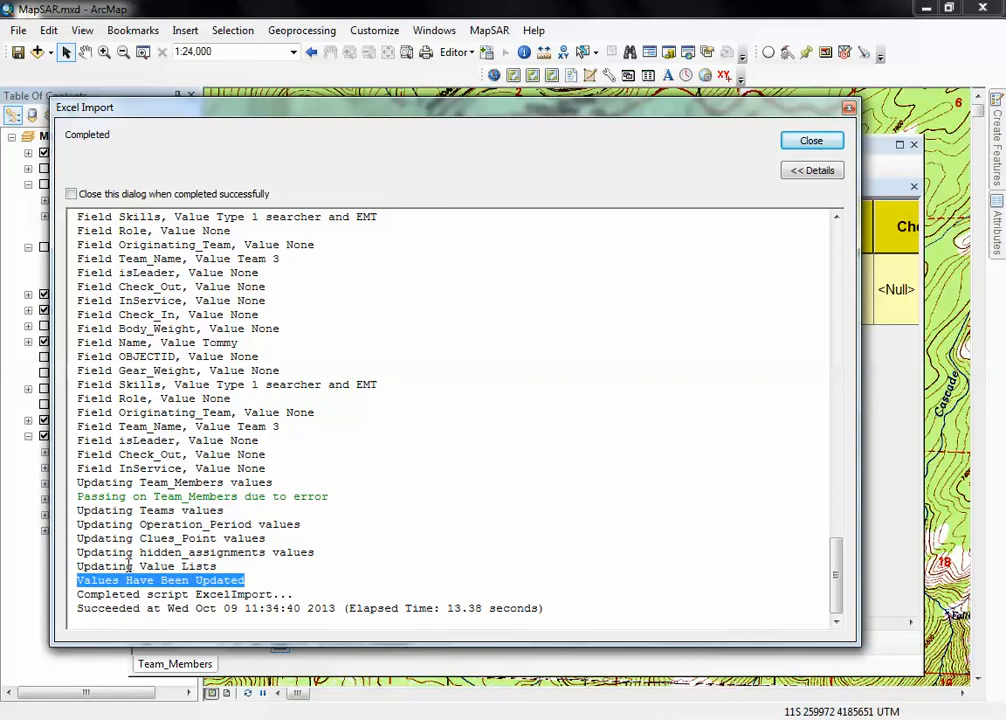
left_click(366, 566)
left_click(818, 141)
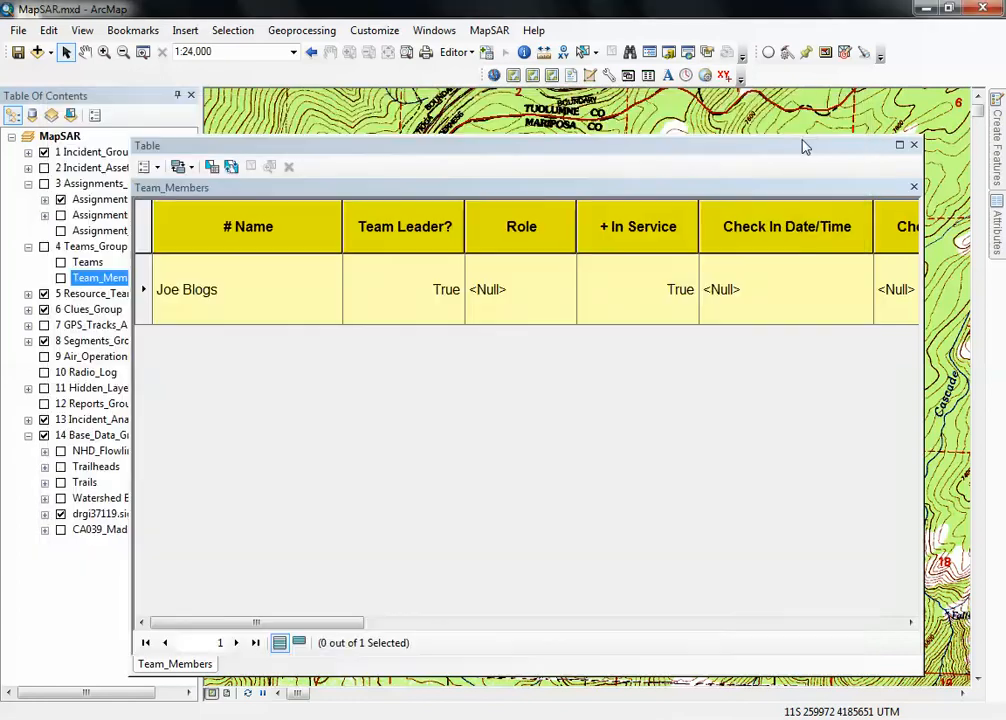
- Close and reopen the Team_Members attribute table, and examine the imported members and their field team names
left_click(521, 469)
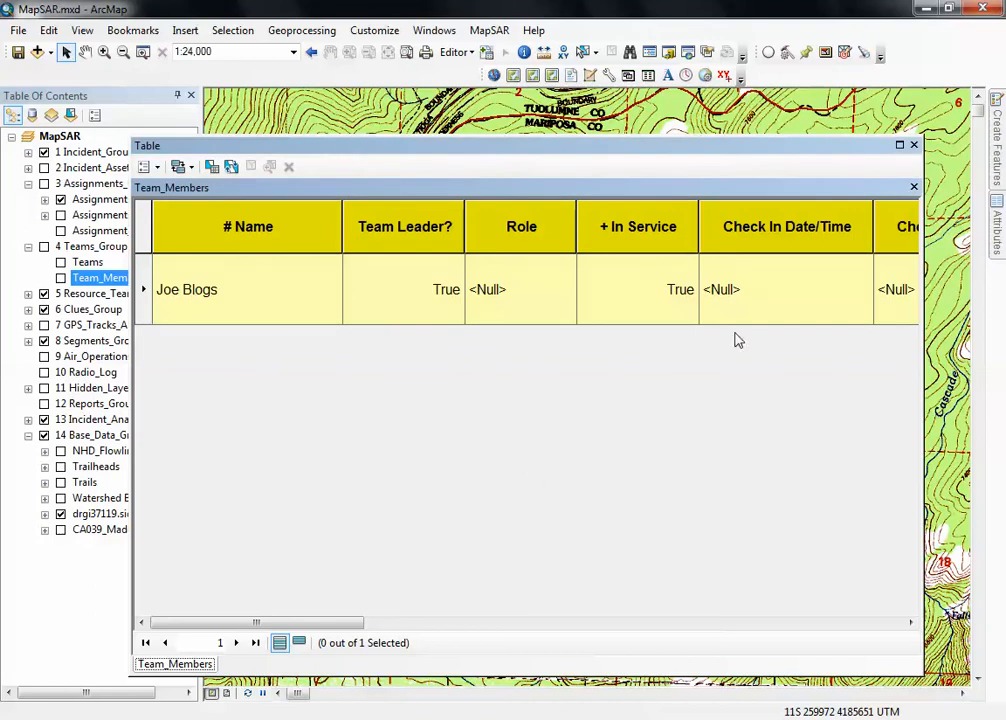
left_click(912, 146)
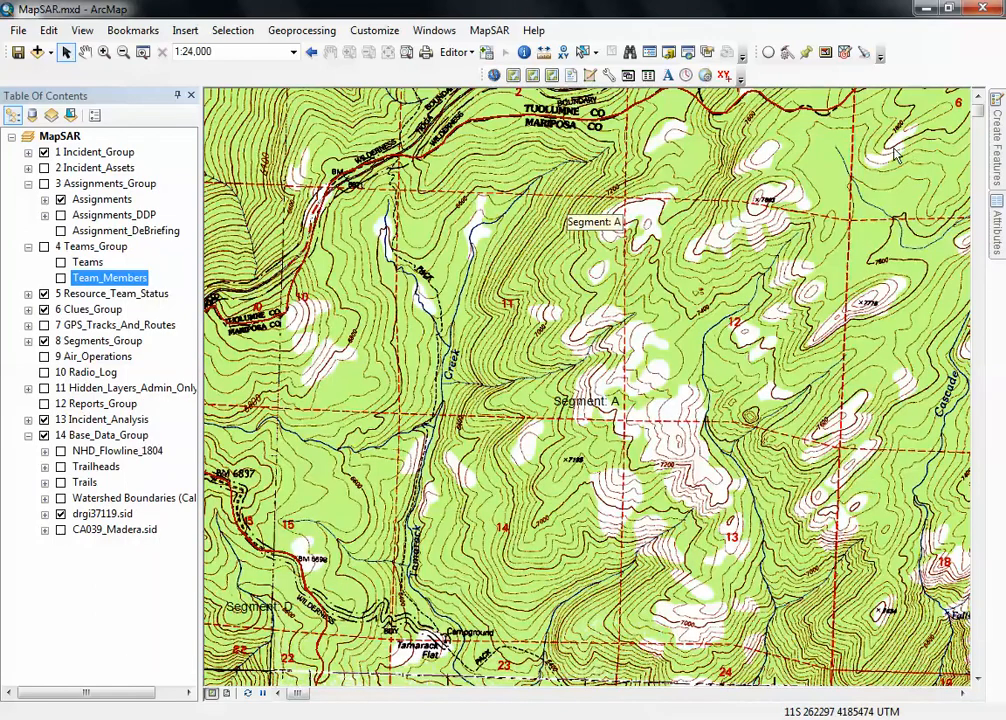
right_click(108, 282)
left_click(143, 330)
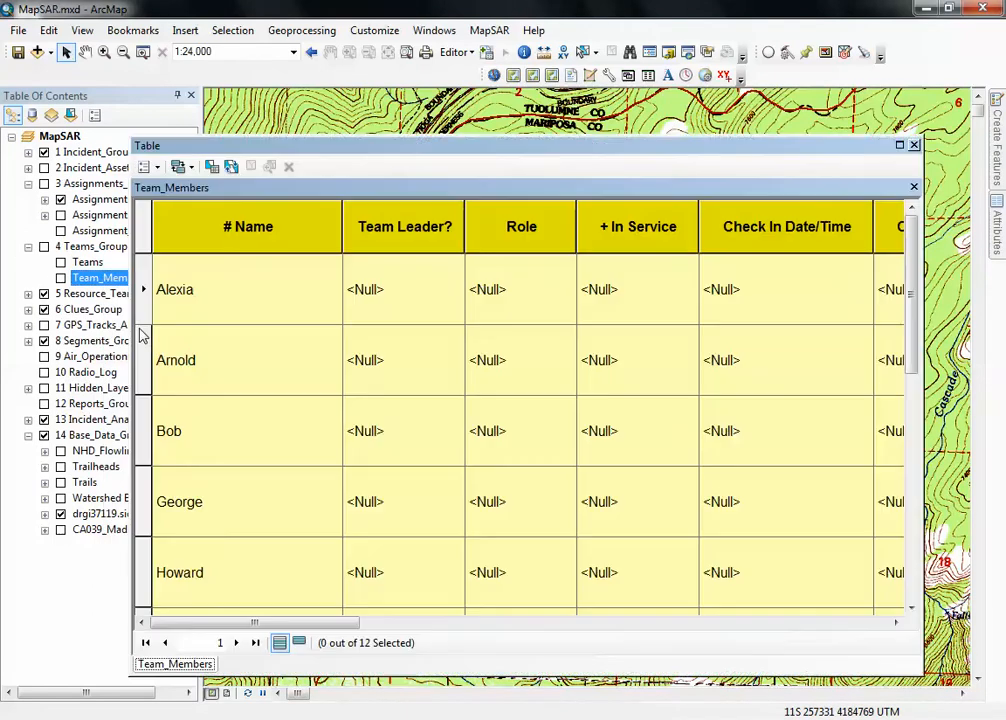
scroll(797, 333, "down", 3)
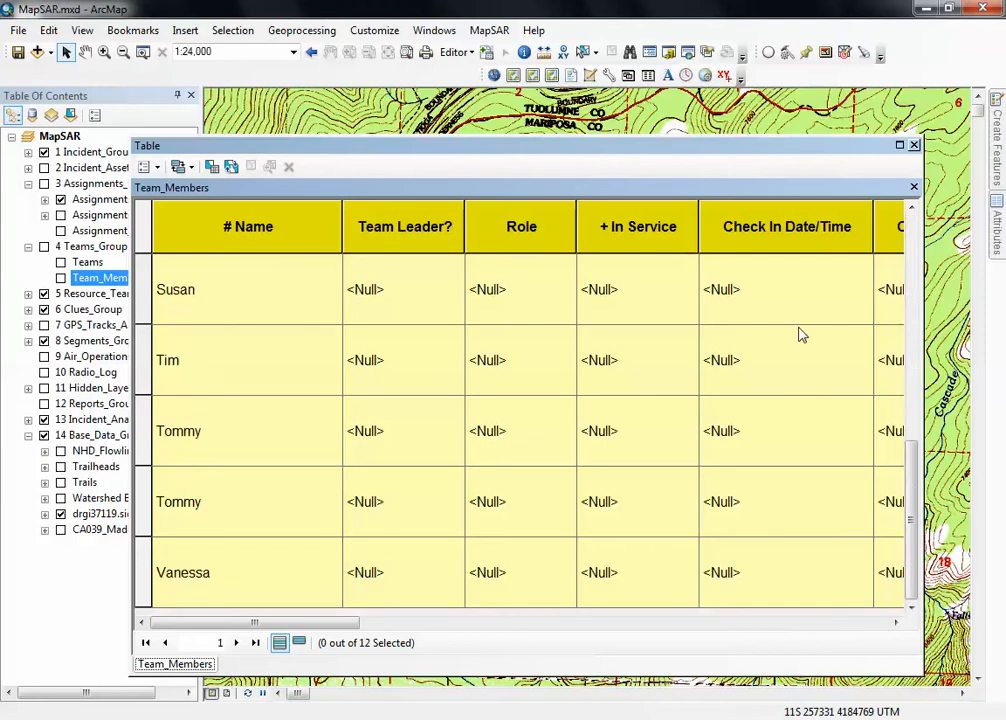
scroll(532, 478, "up", 3)
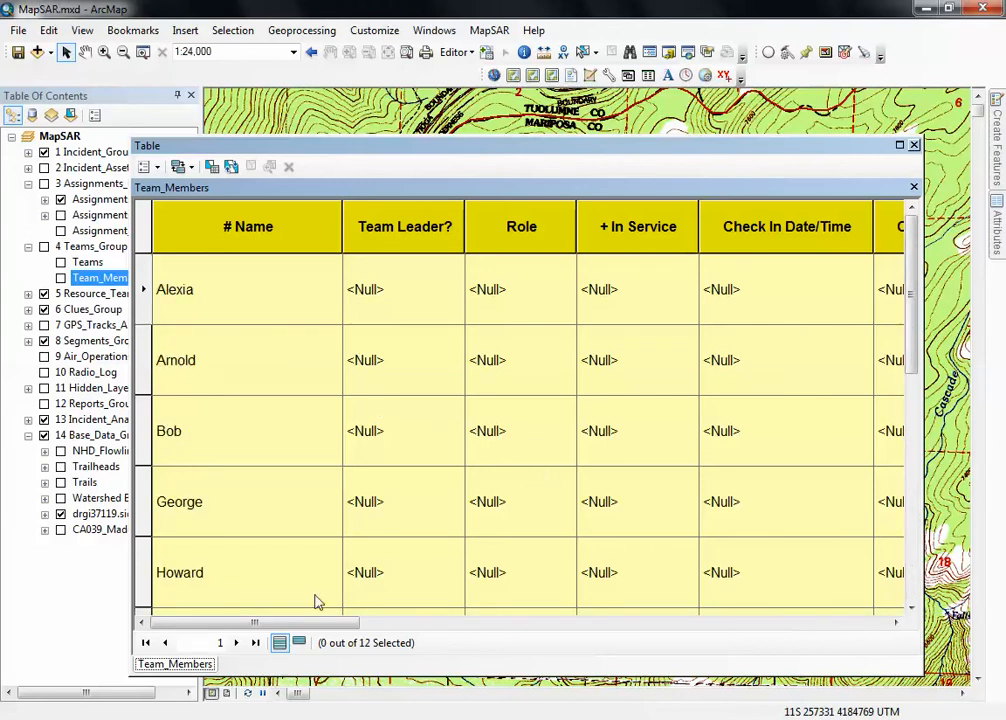
left_click_drag(337, 629, 577, 635)
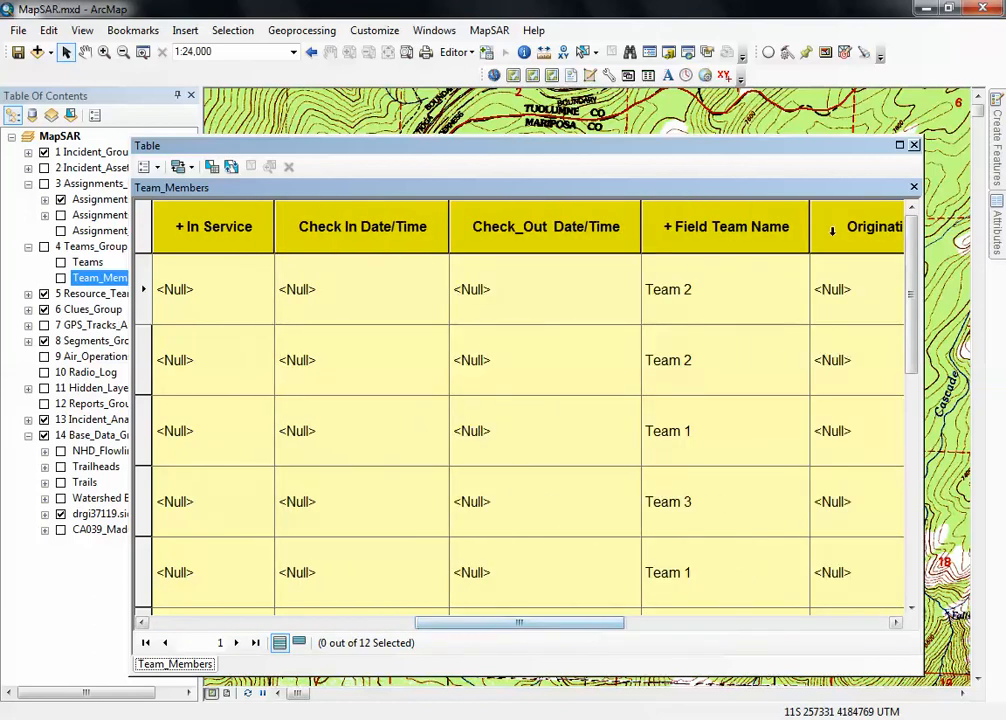
- Review the remaining field team names in Team_Members, and examine the Teams attribute table before closing it
scroll(698, 510, "down", 3)
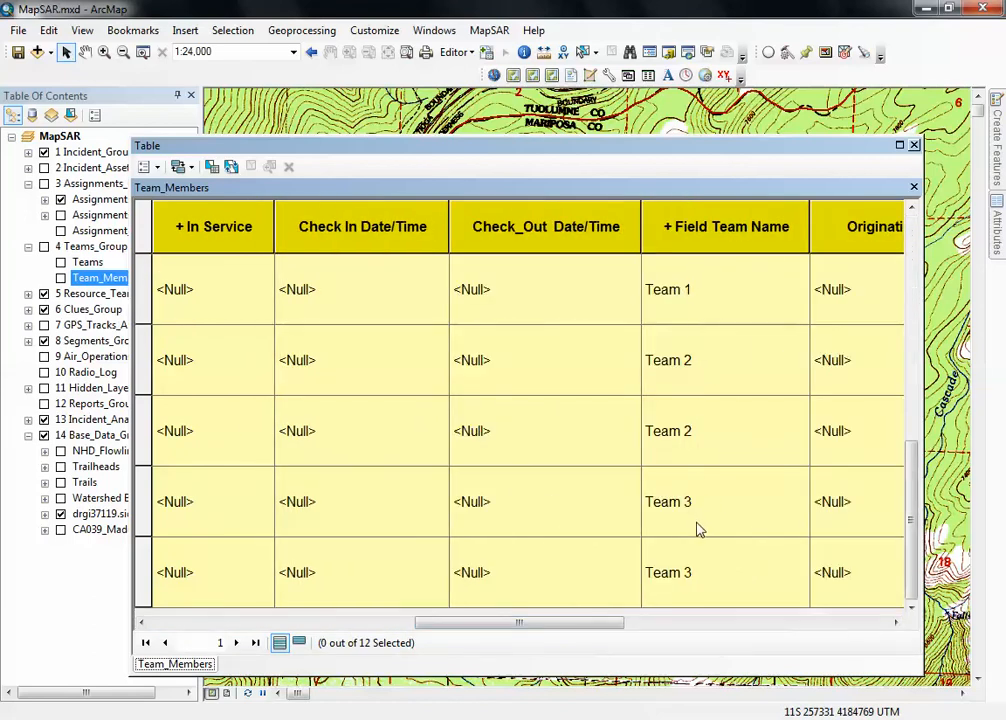
left_click(87, 262)
right_click(87, 262)
left_click(132, 287)
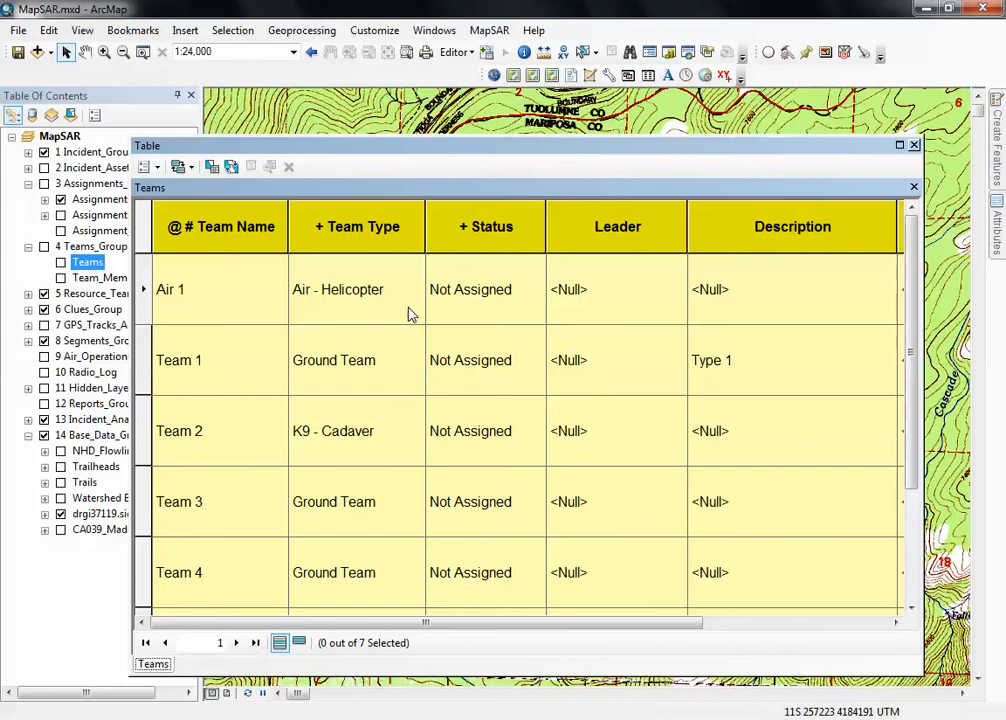
left_click(912, 145)
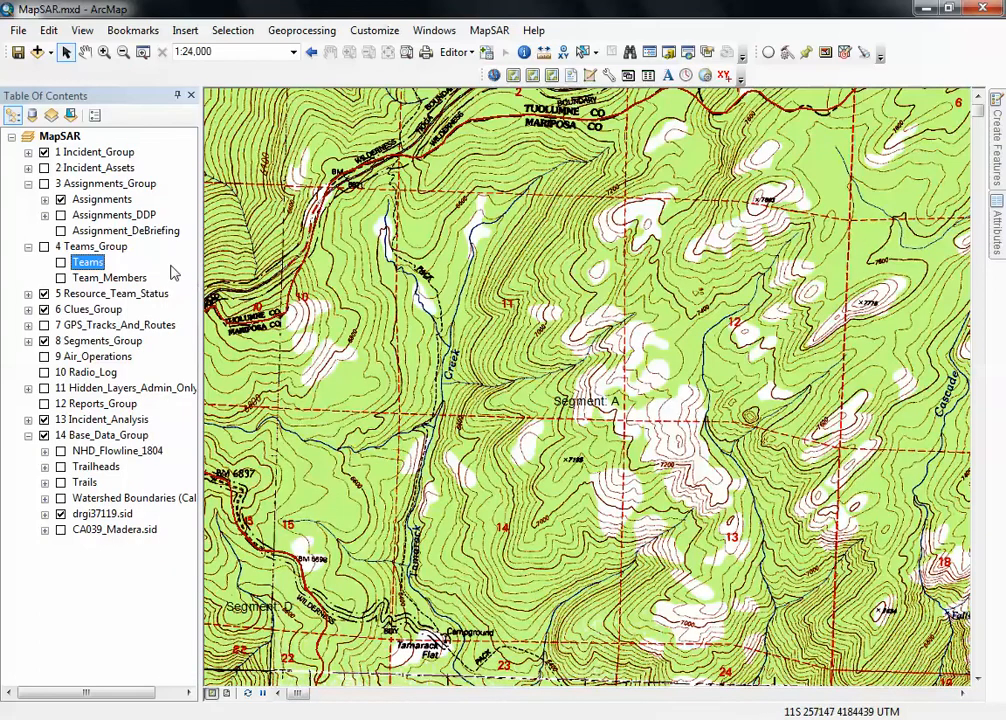
- Start the Excel Export tool and choose Team Members as the table to export from
left_click(114, 280)
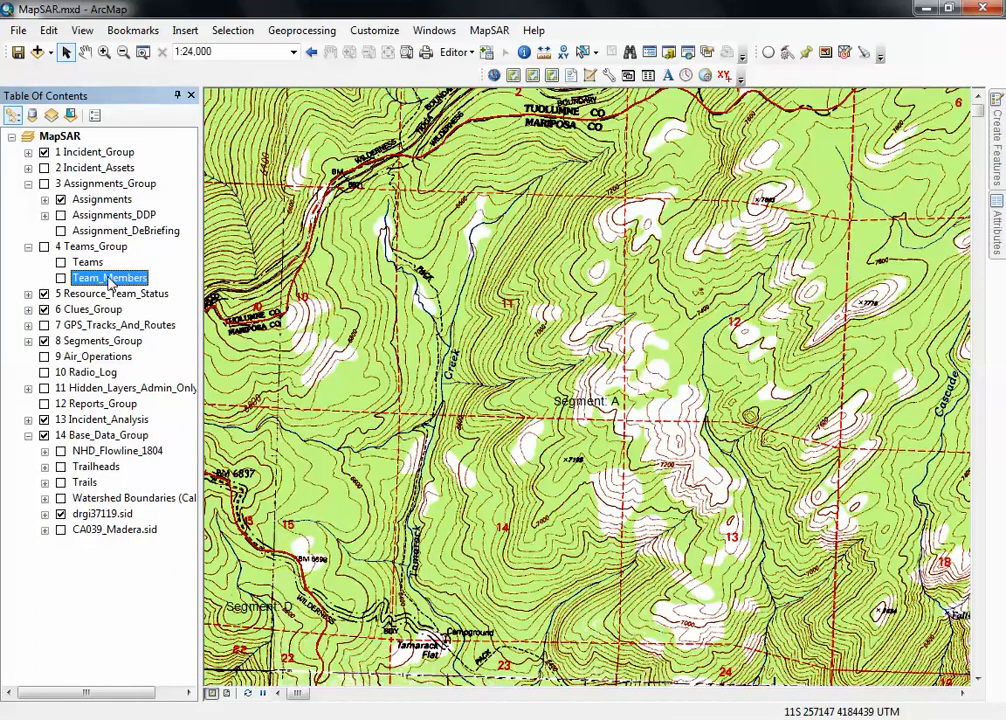
left_click(629, 78)
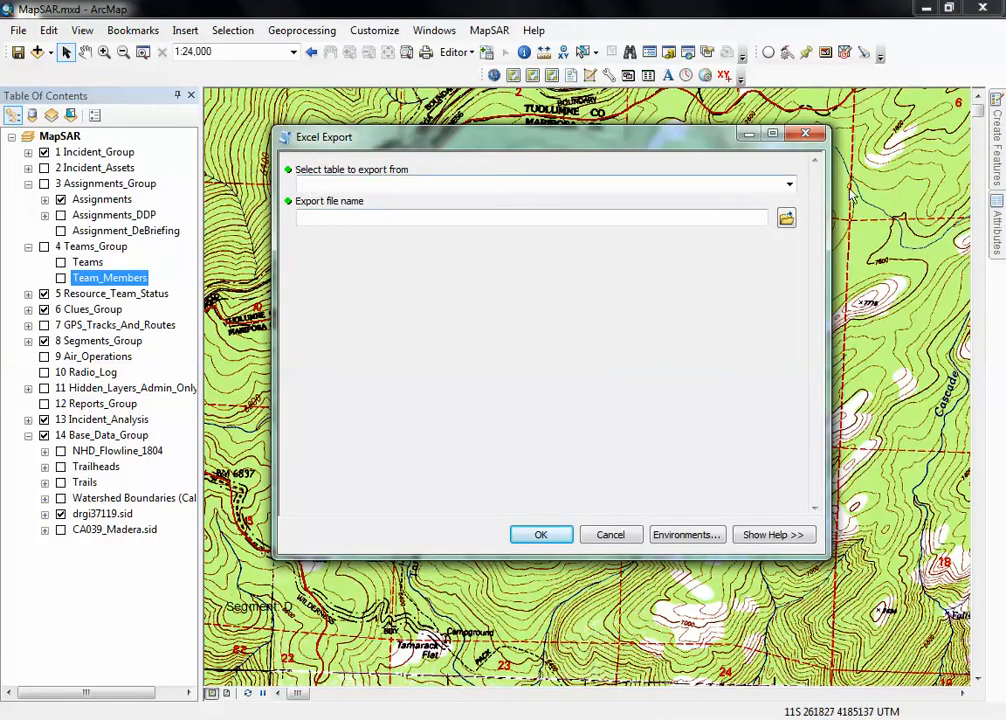
left_click(789, 185)
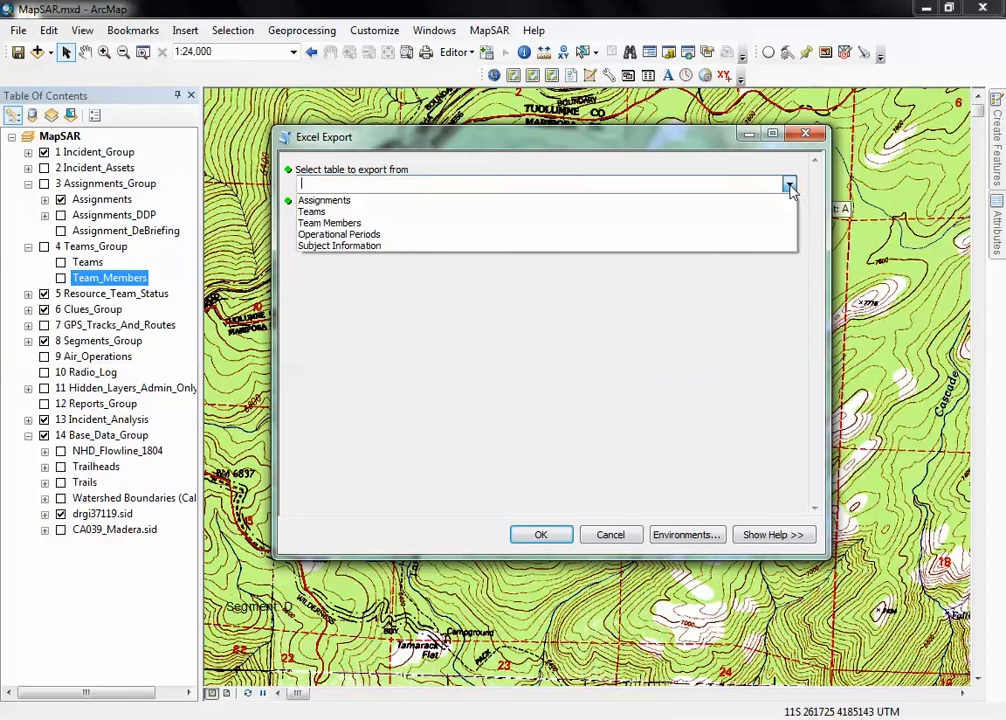
left_click(346, 225)
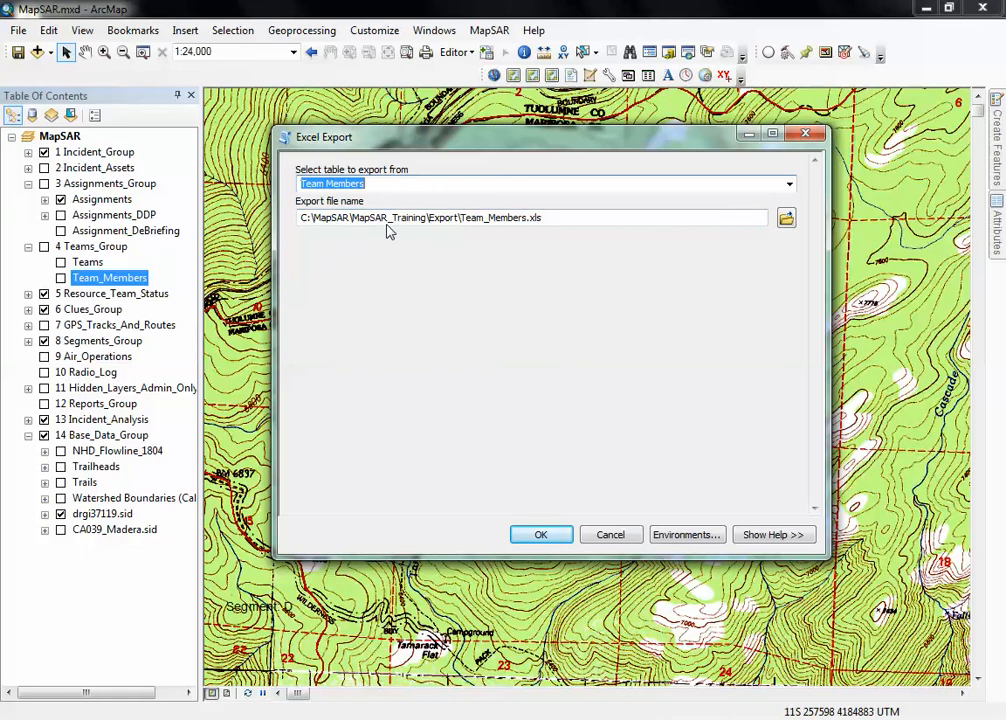
- Run the export to C:\MapSAR\MapSAR_Training\Export\Team_Members.xls and close the completed Excel Export log
left_click(528, 219)
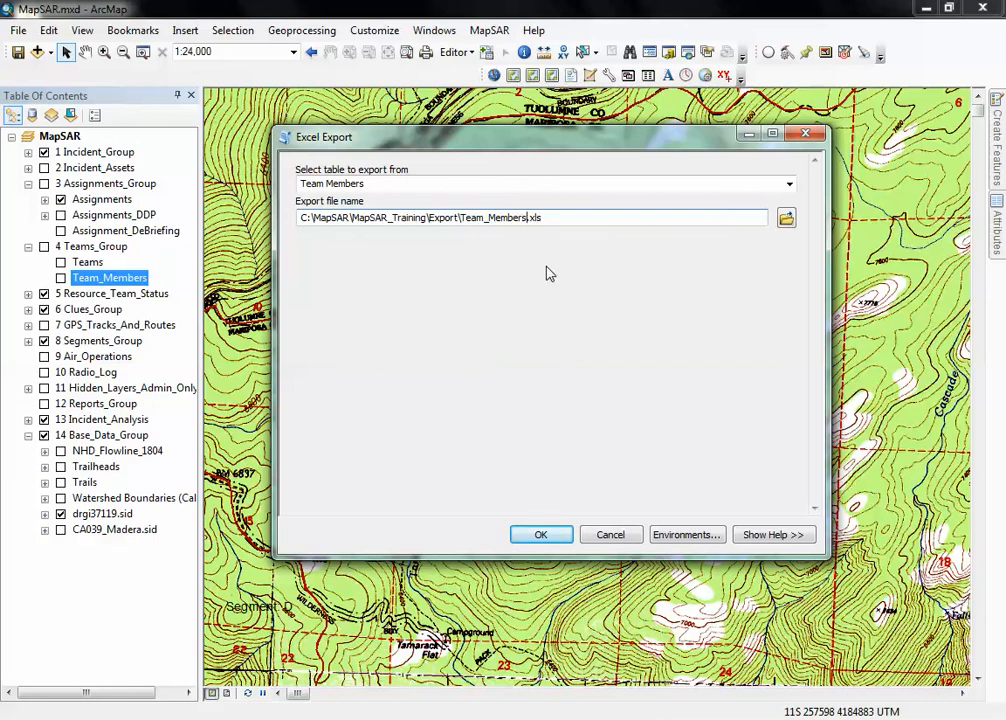
left_click_drag(431, 218, 496, 219)
left_click(570, 224)
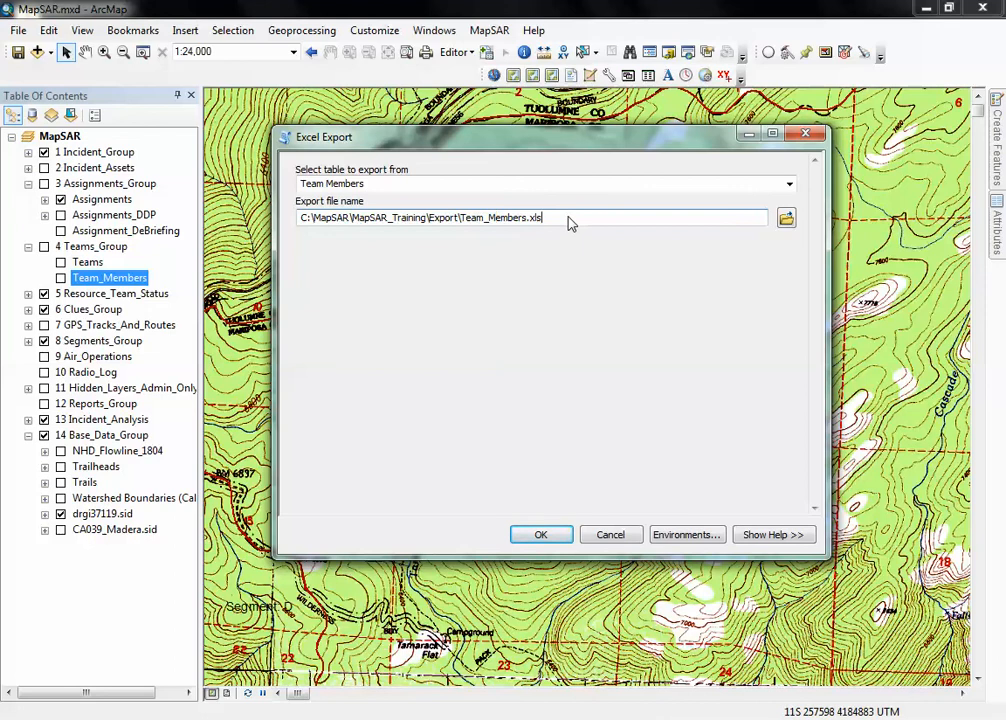
left_click(541, 533)
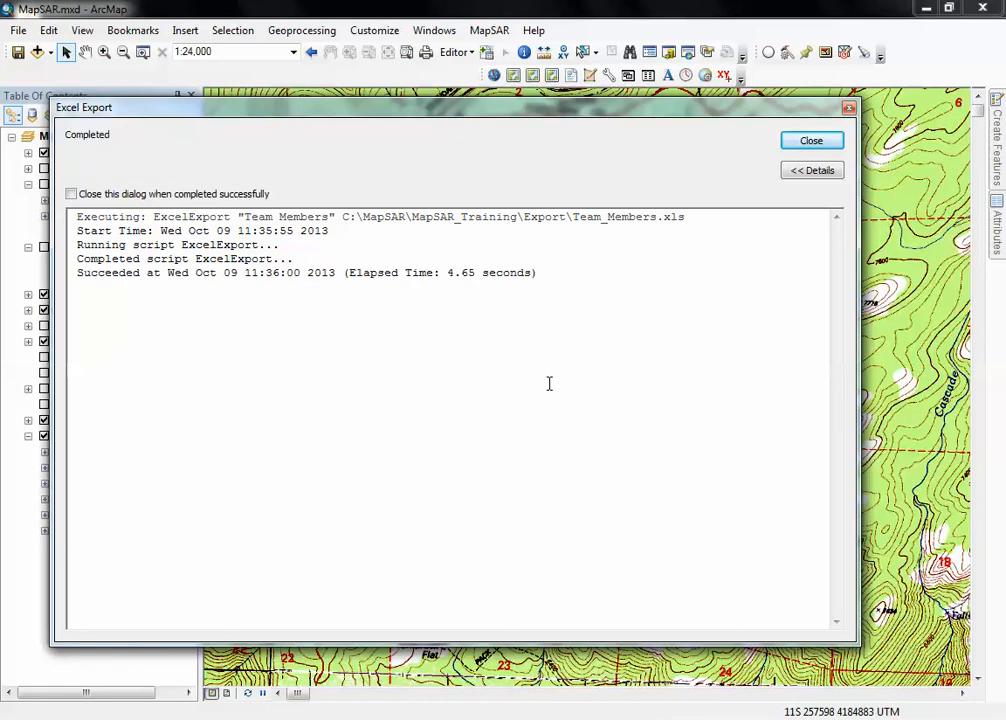
left_click(814, 142)
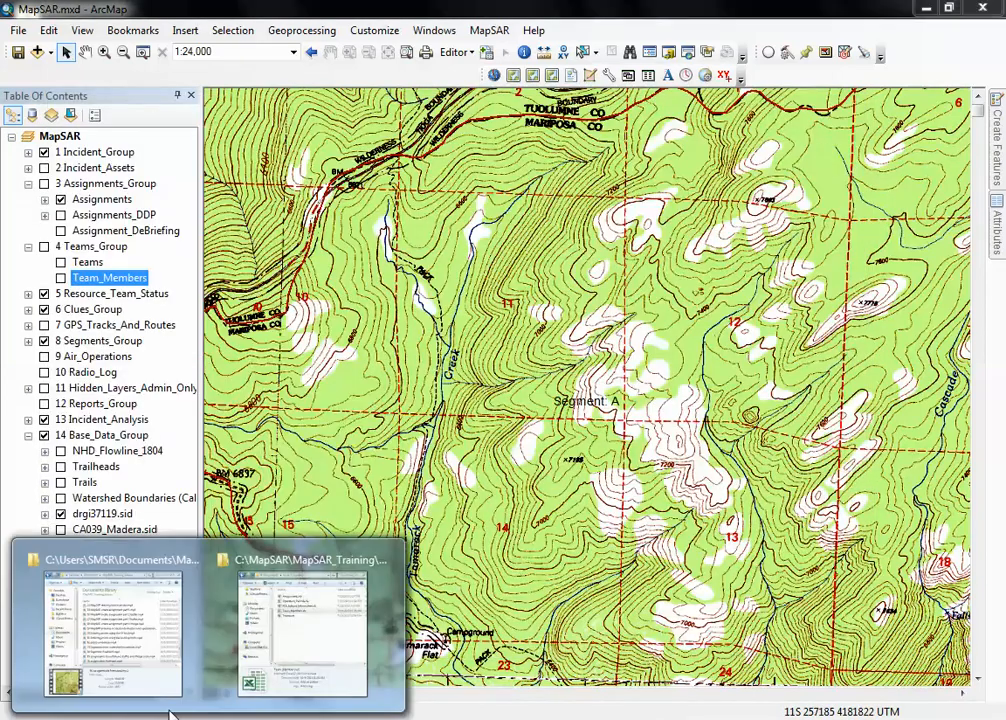
- Switch to the File Explorer window and open Team_Members.xls from the MapSAR_Training\Export folder in Excel
left_click(326, 639)
left_click(349, 151)
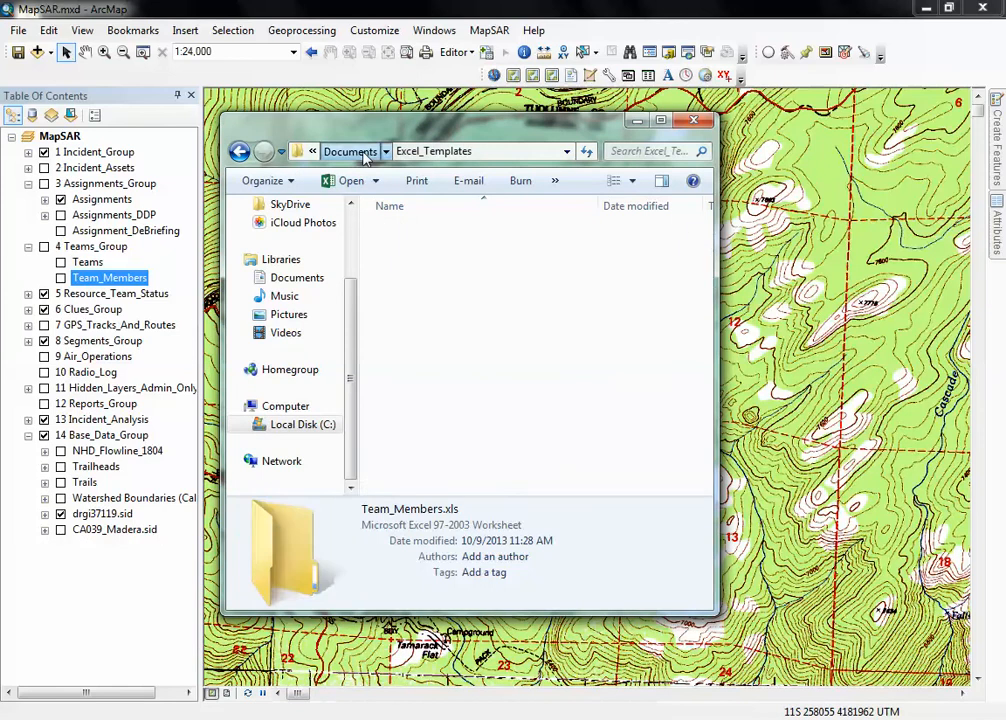
left_click(335, 152)
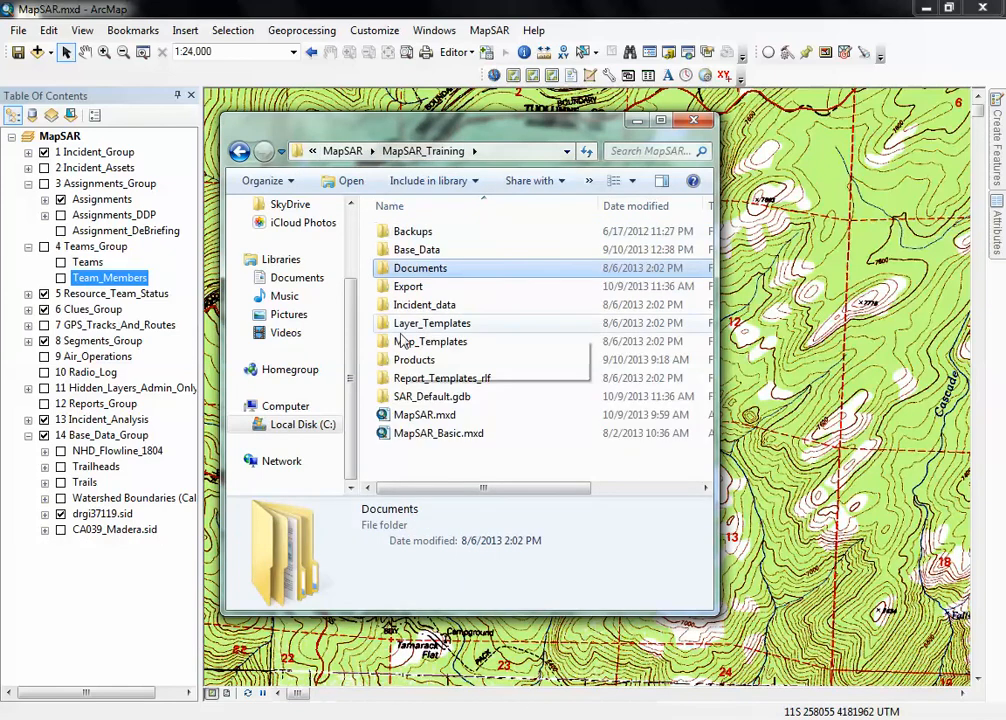
double_click(408, 287)
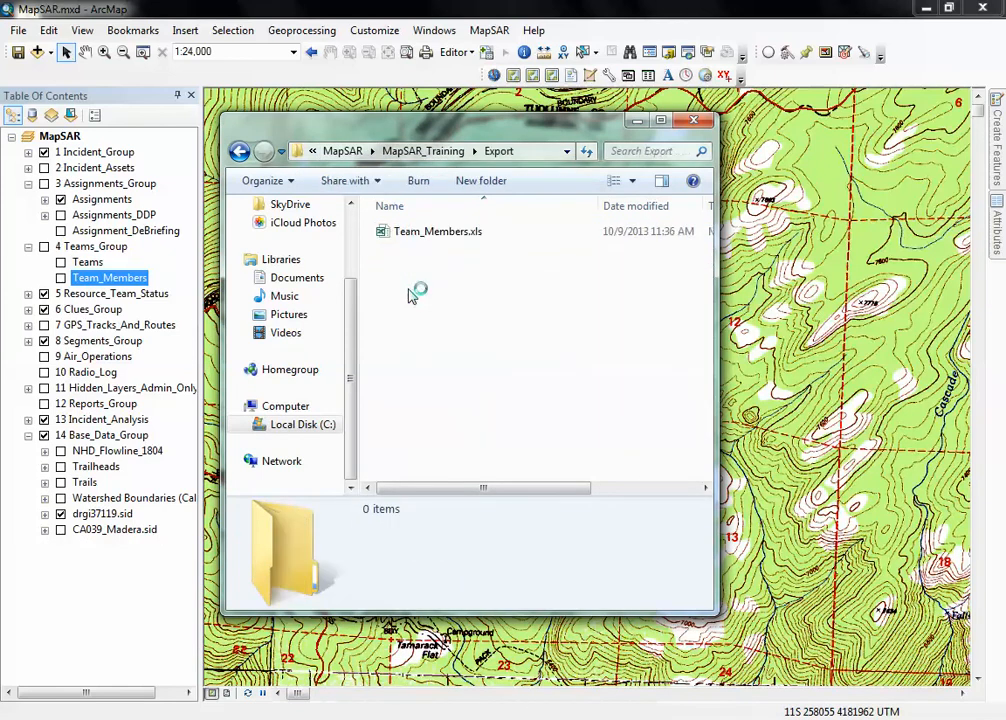
left_click(436, 232)
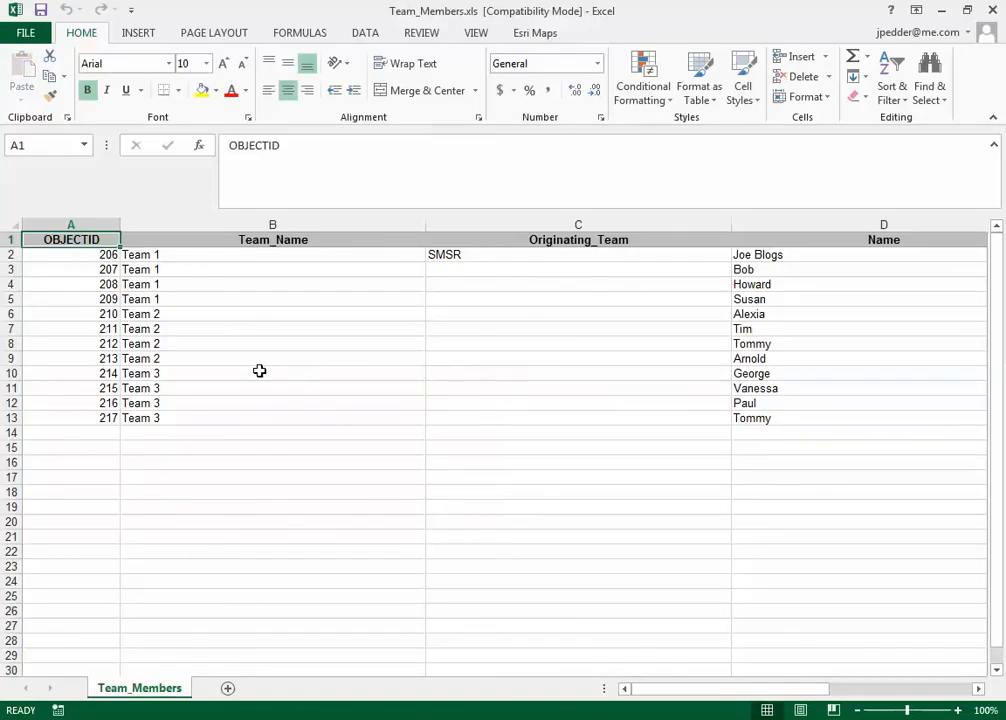
- Examine the OBJECTID values and team names of the exported members in the Team_Members sheet
left_click(71, 254)
left_click(72, 269)
left_click(73, 285)
left_click(83, 405)
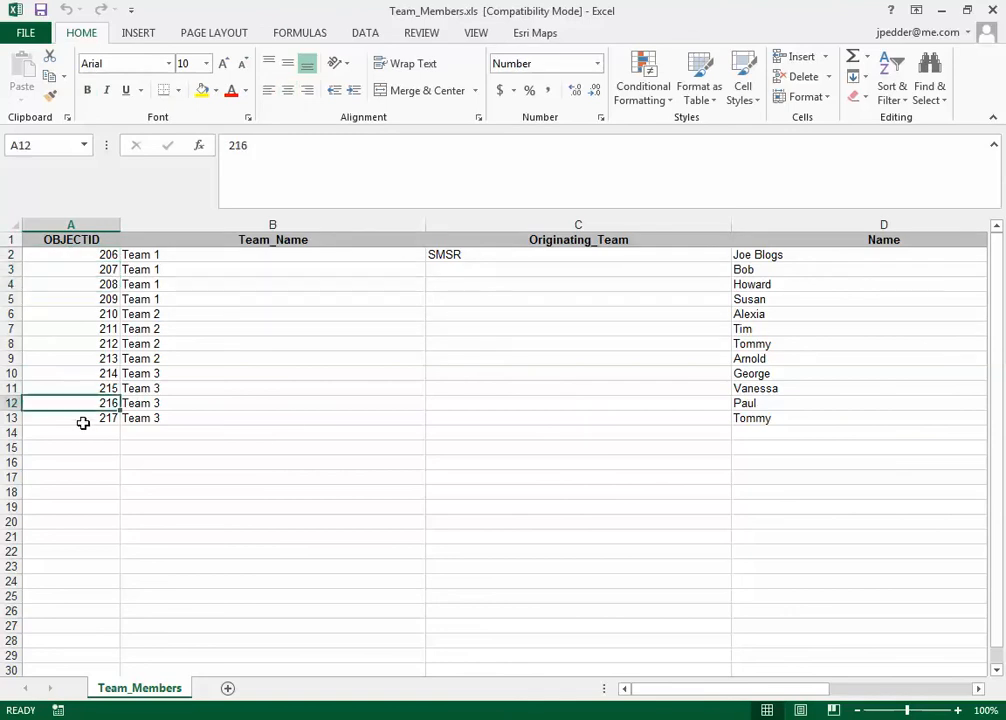
left_click(83, 420)
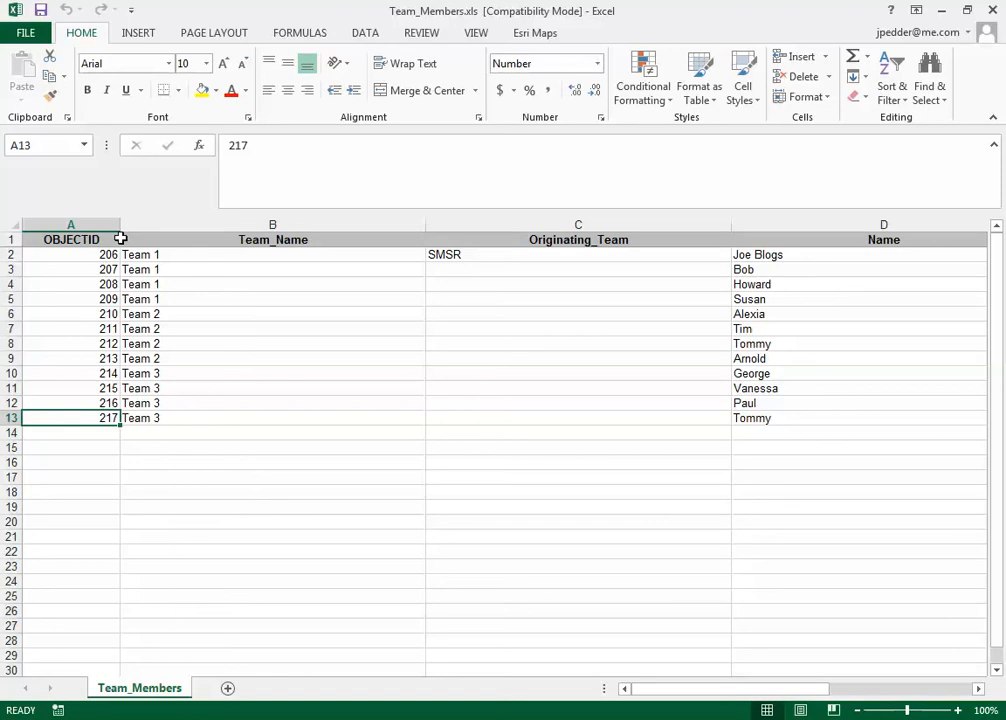
left_click(288, 358)
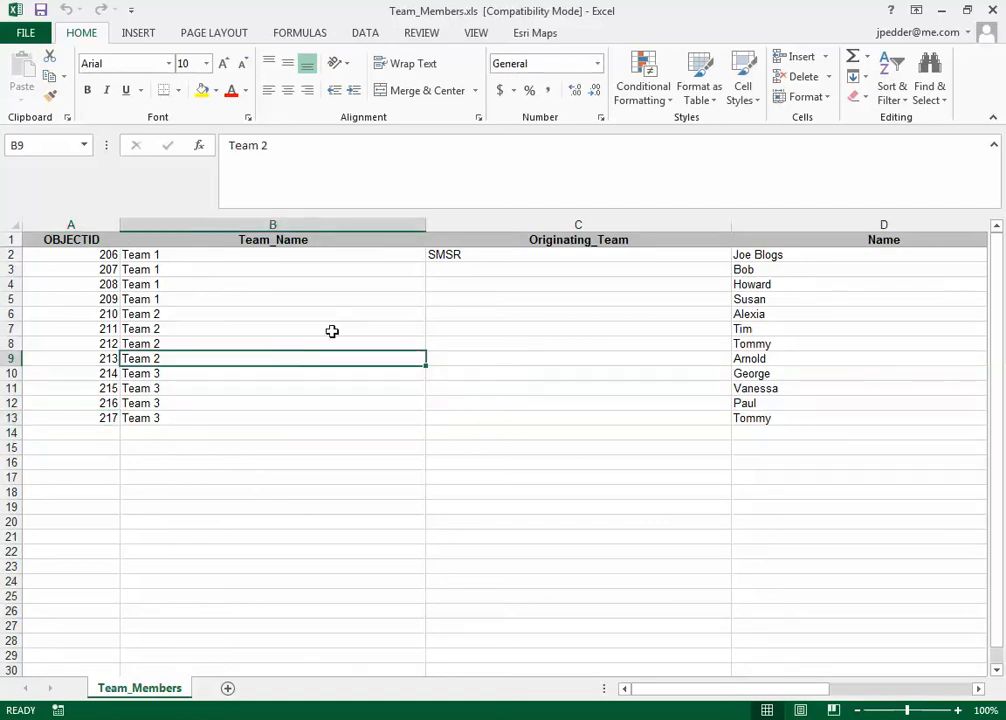
- Narrow the Team_Name column to about the width of its heading
left_click(428, 240)
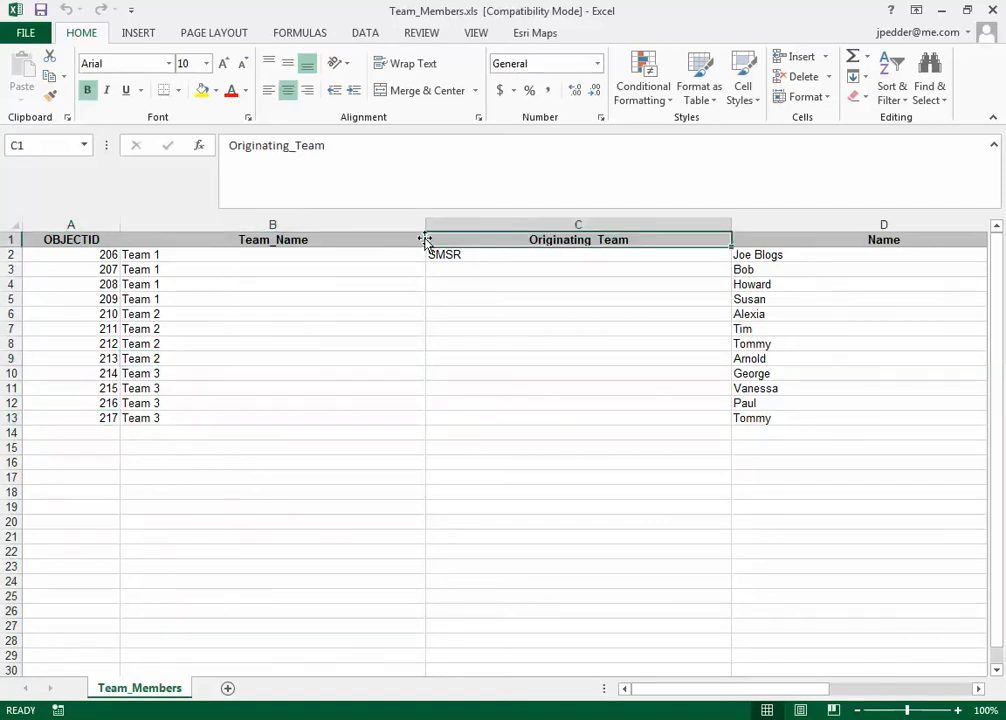
left_click_drag(425, 240, 190, 222)
left_click(545, 414)
left_click(355, 391)
- Add a surname to the Team 1 member's name in cell D3
left_click(67, 268)
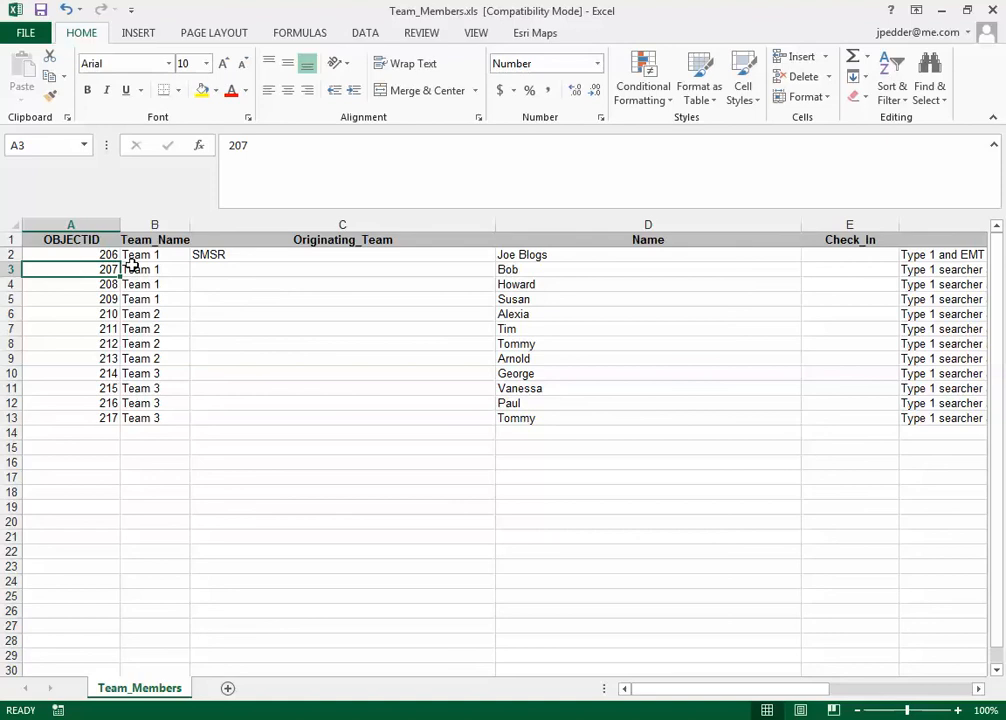
left_click(242, 269)
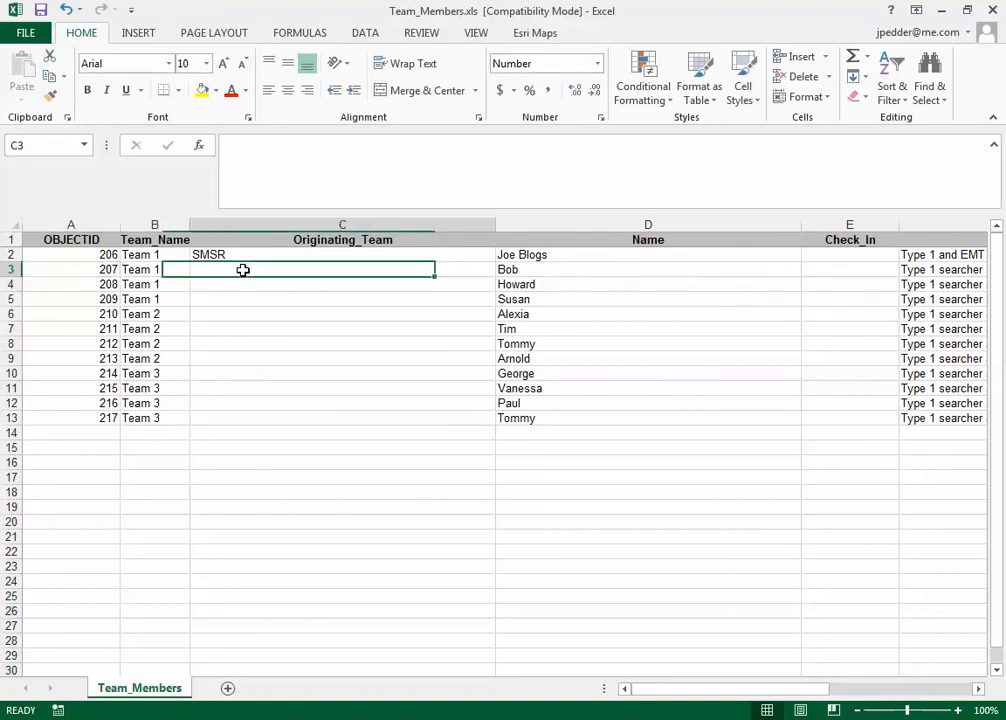
left_click(581, 270)
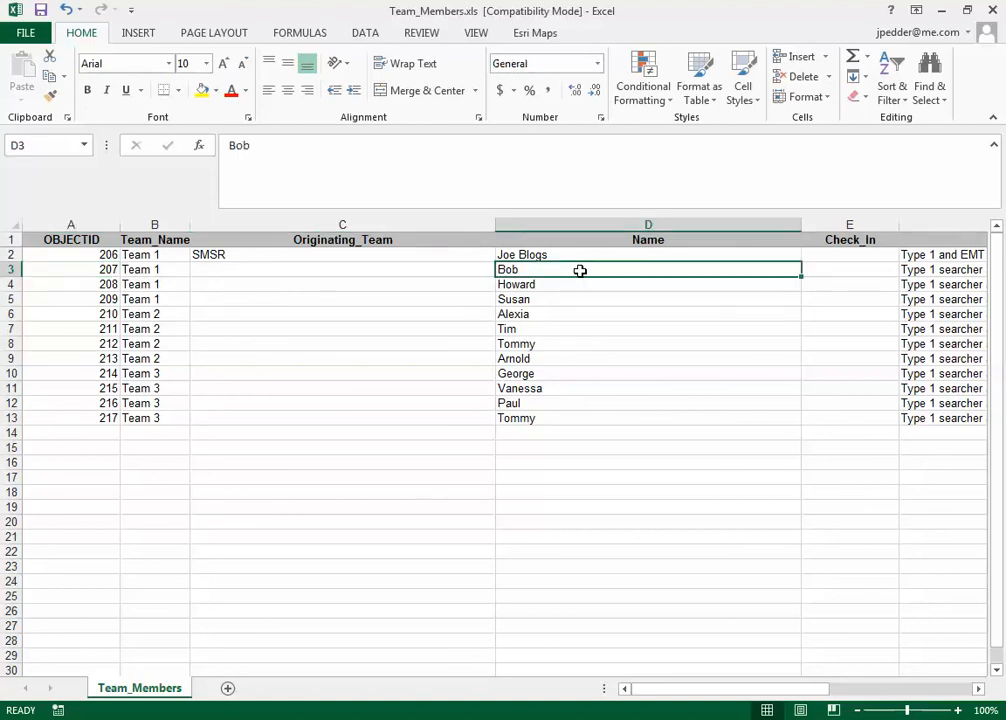
double_click(581, 270)
type("Jones")
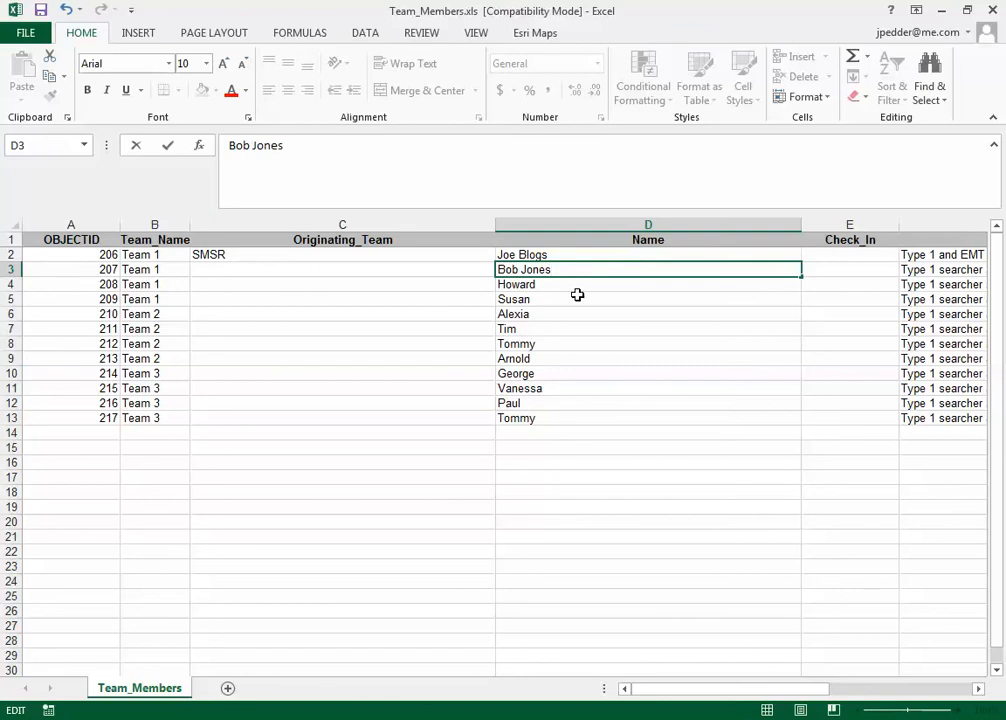
left_click(577, 295)
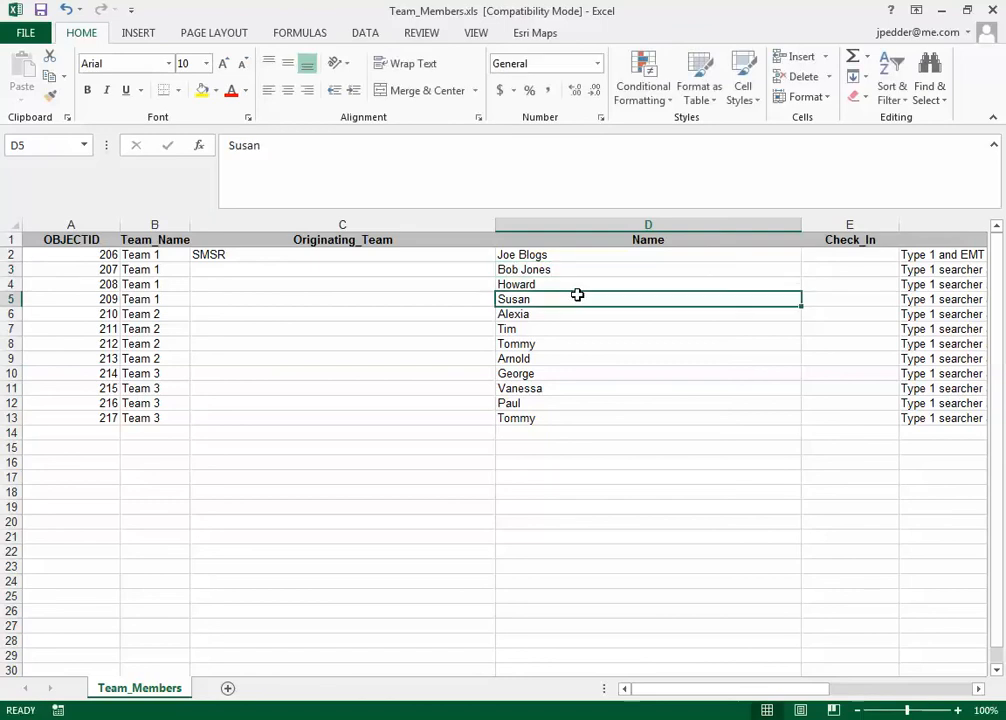
- Review the edited member's record in row 3, checking the name, OBJECTID and Originating_Team cells
left_click(521, 269)
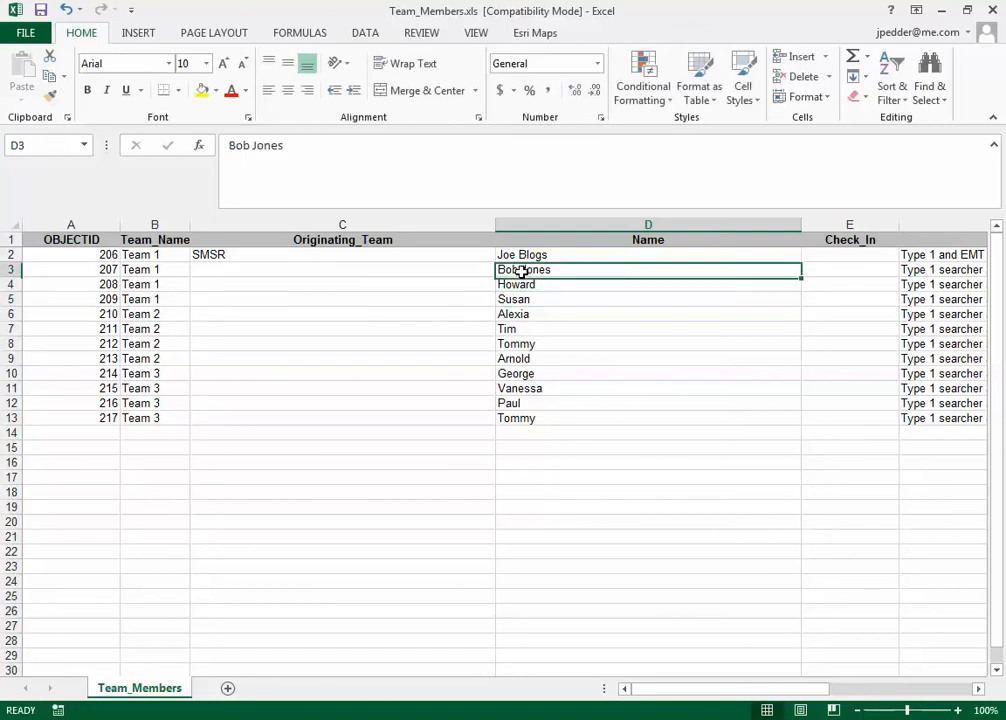
left_click(80, 270)
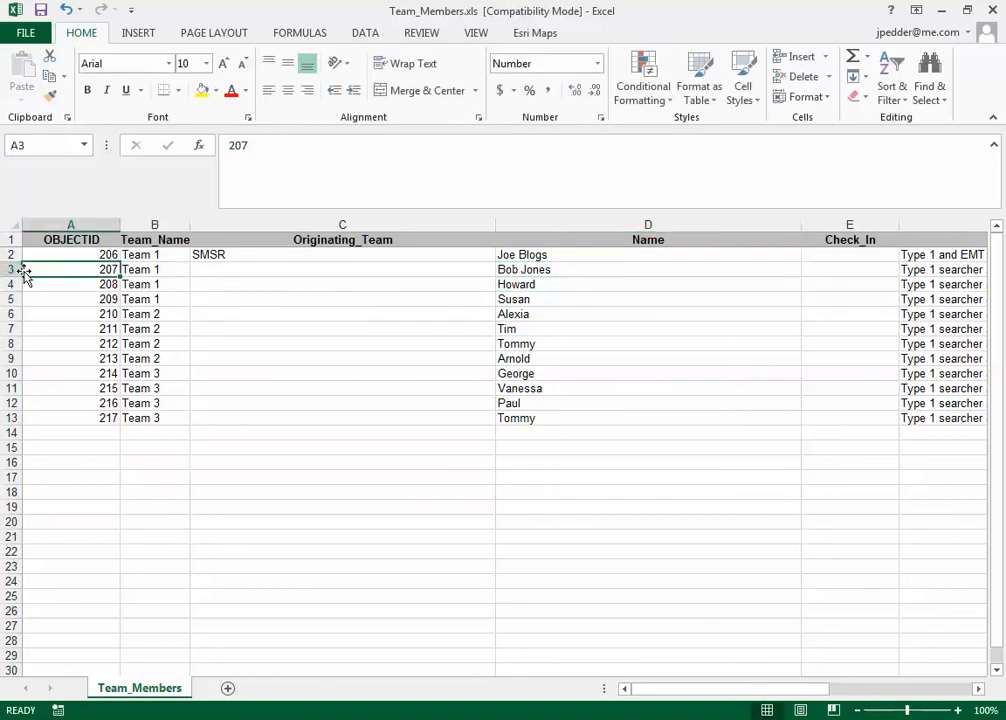
left_click(6, 270)
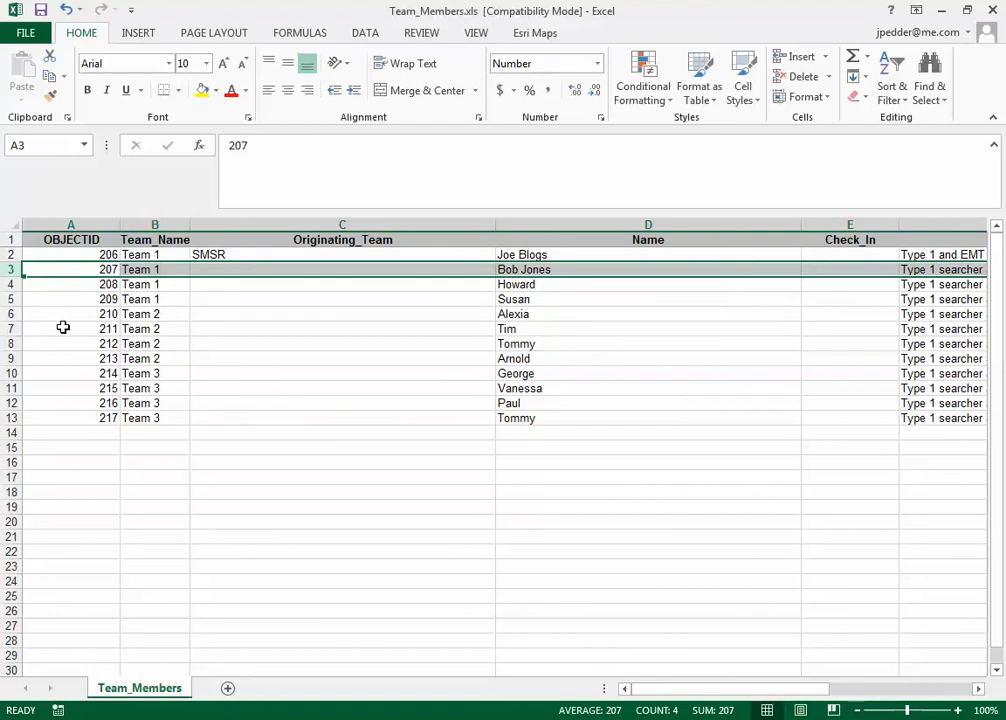
left_click(265, 273)
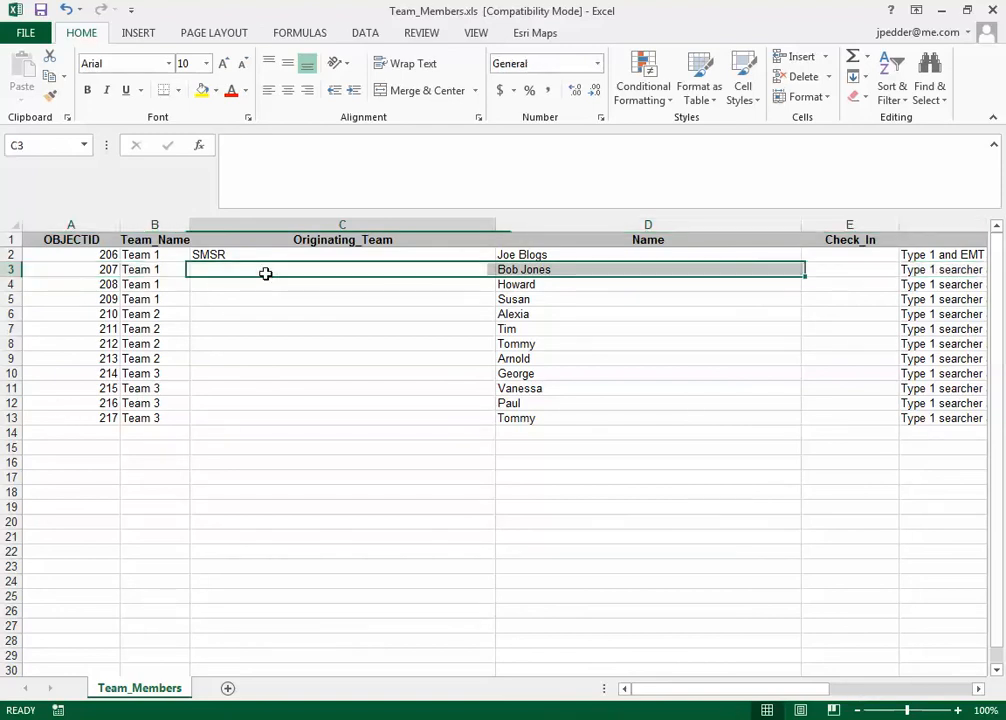